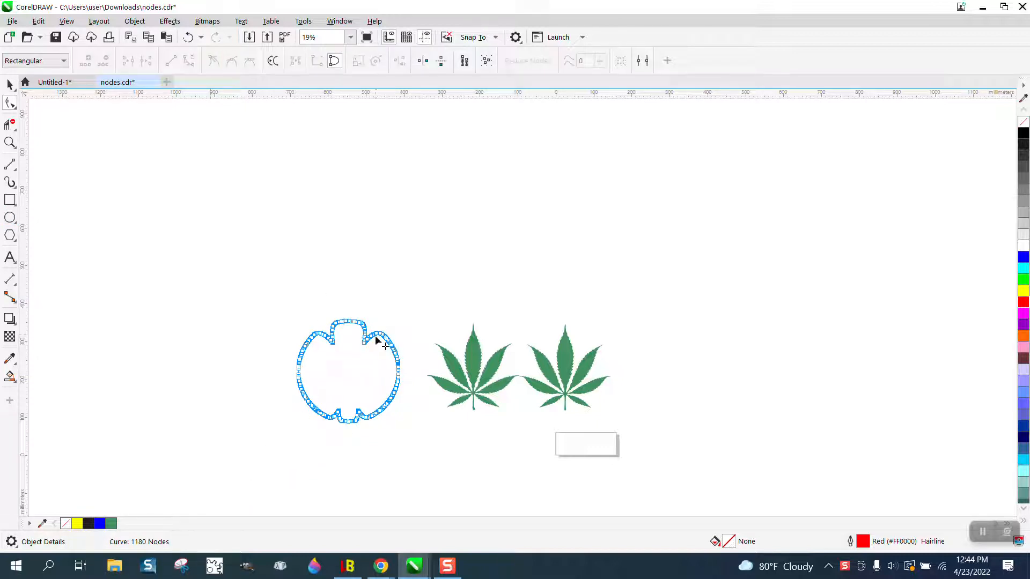
Step: Examine the node counts of the two green leaves by showing each one's nodes with the Shape tool
left_click(9, 142)
left_click_drag(427, 295, 660, 439)
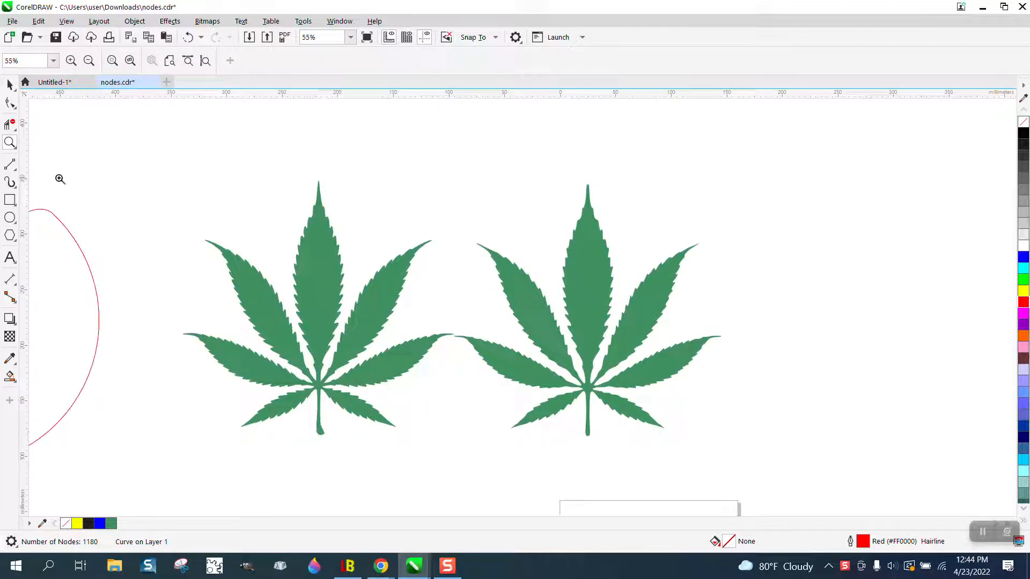
left_click(10, 84)
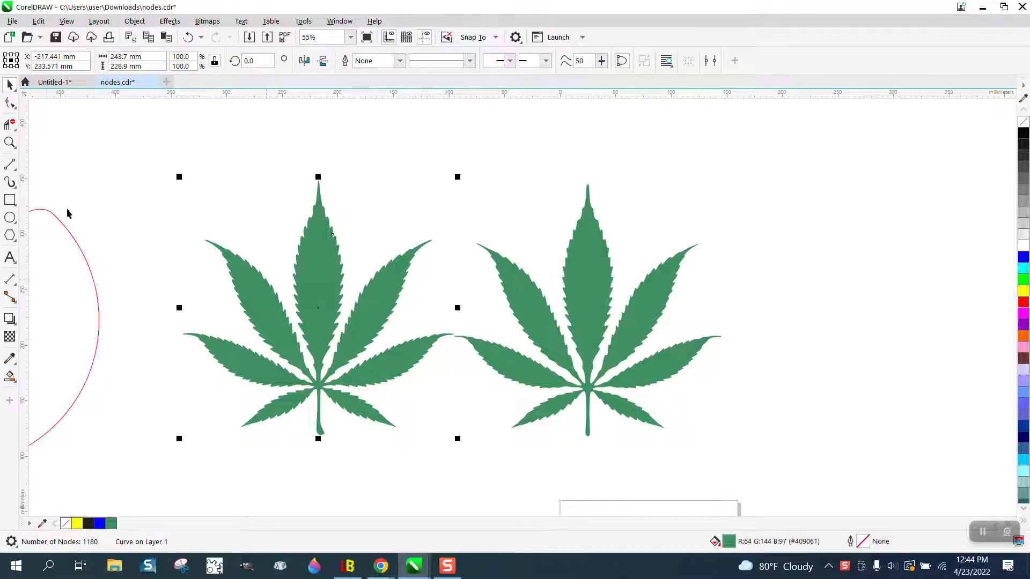
left_click(10, 103)
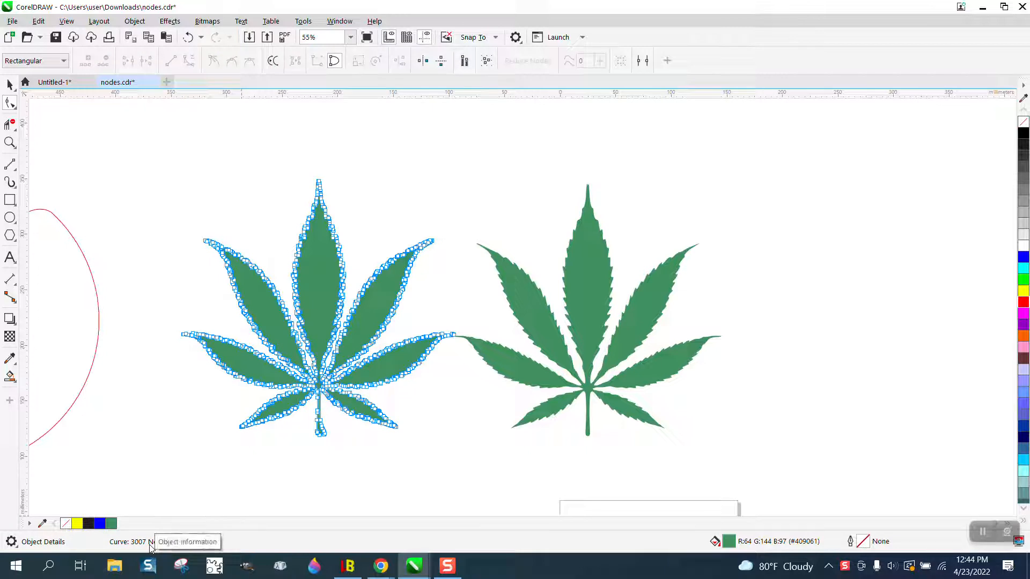
left_click(541, 342)
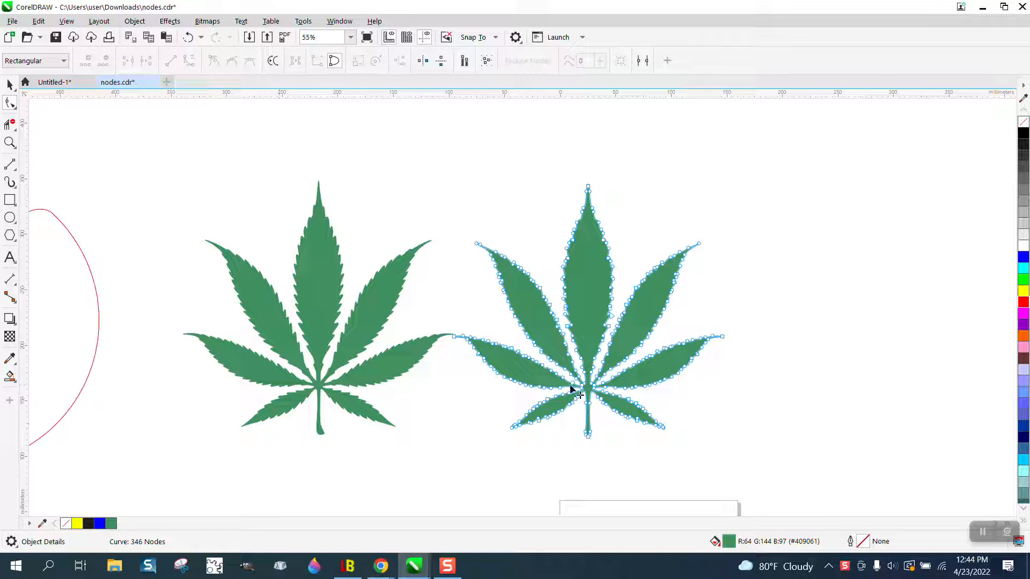
left_click(335, 320)
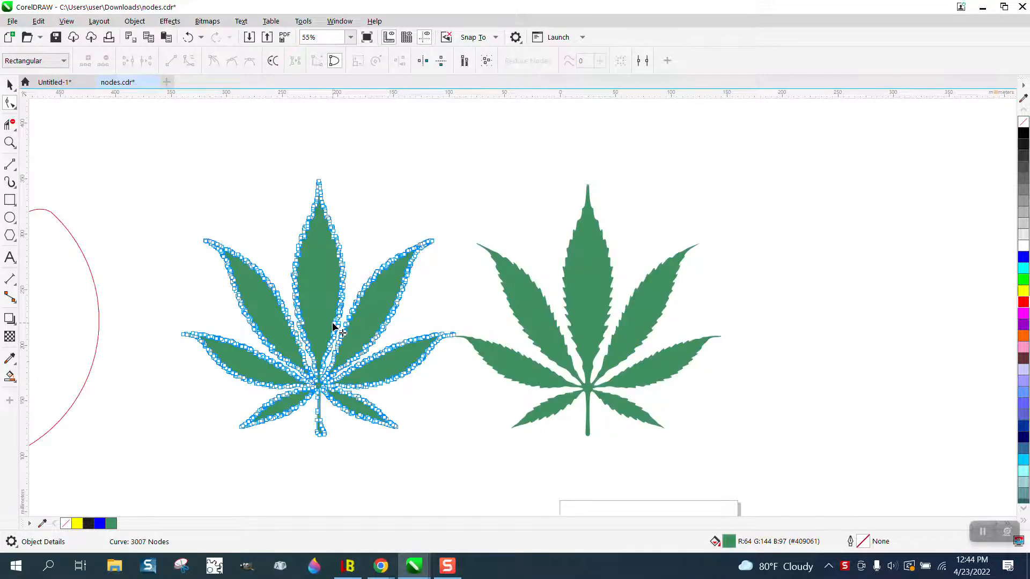
left_click(590, 337)
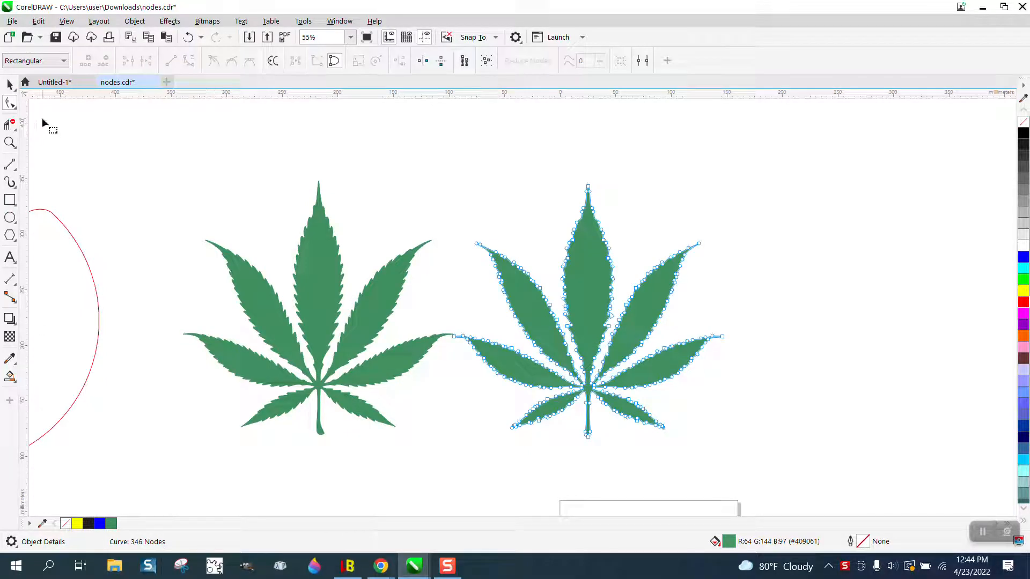
Step: Move the leaf with fewer nodes well to the right and place a copy of the other leaf in the gap
left_click(9, 84)
left_click_drag(600, 306, 950, 255)
scroll(375, 253, "down", 2)
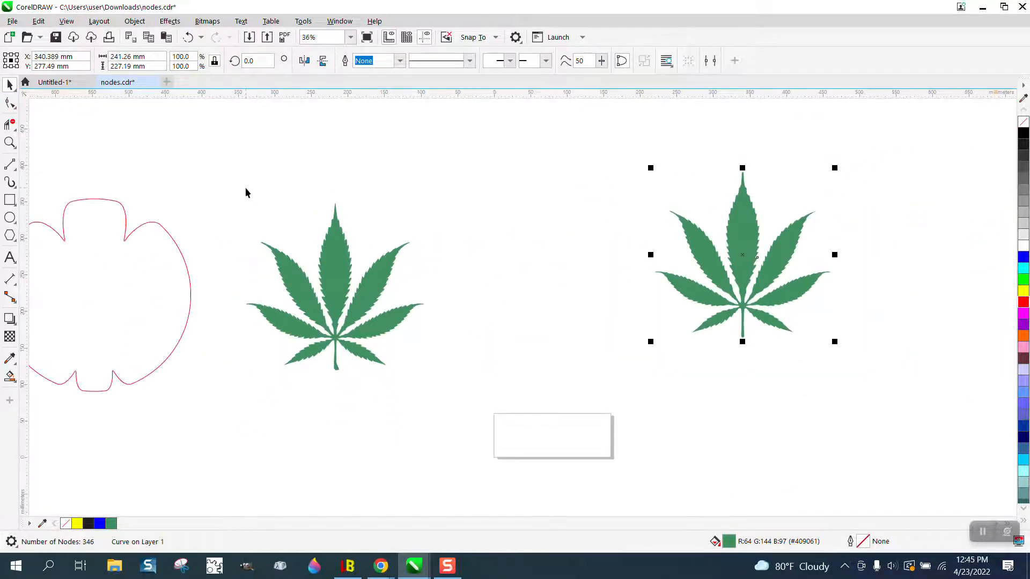
left_click_drag(248, 191, 456, 394)
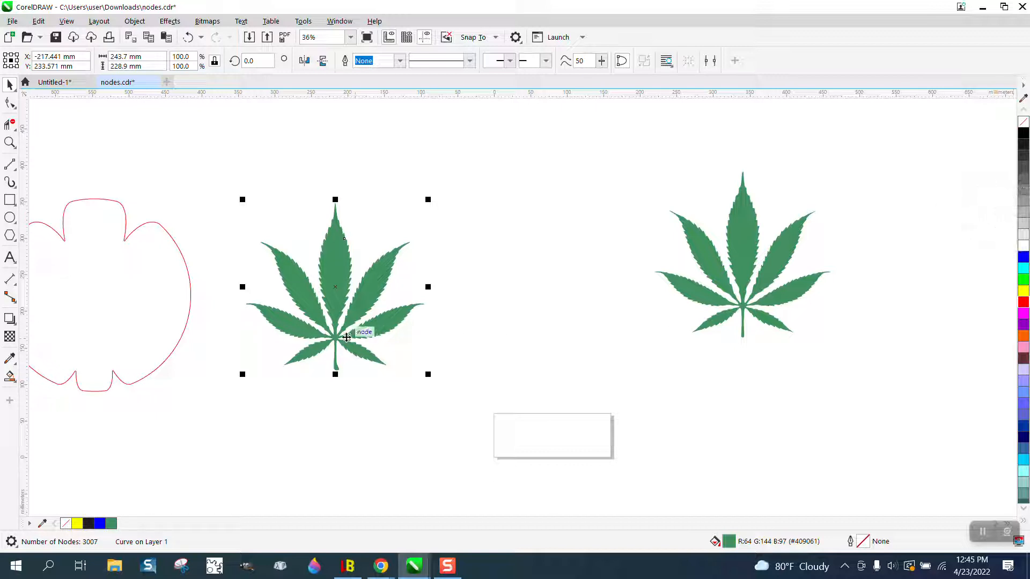
left_click_drag(347, 337, 555, 335)
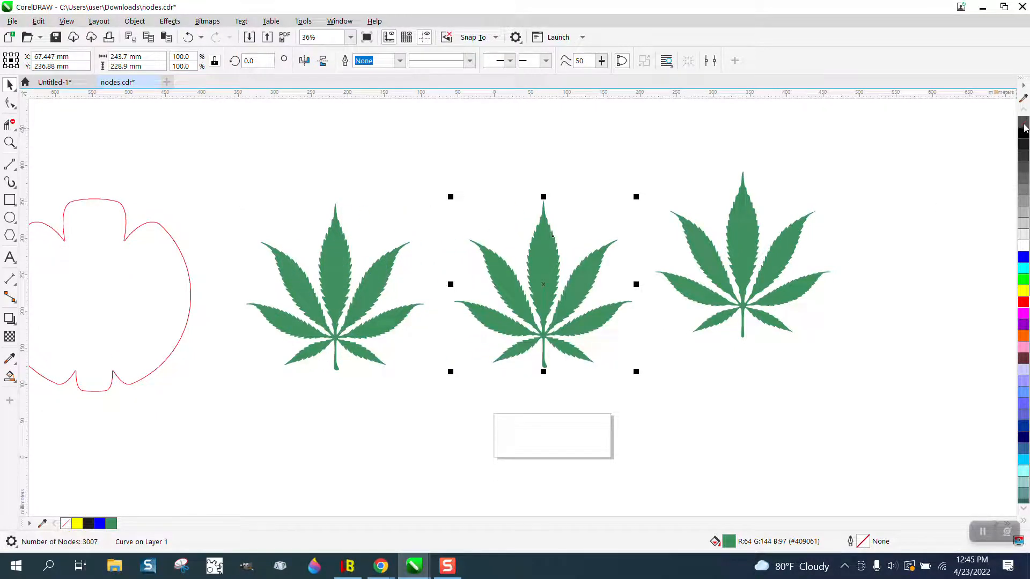
Step: Give the copied leaf a red outline without fill and center it on the page
left_click(1025, 127)
right_click(1024, 303)
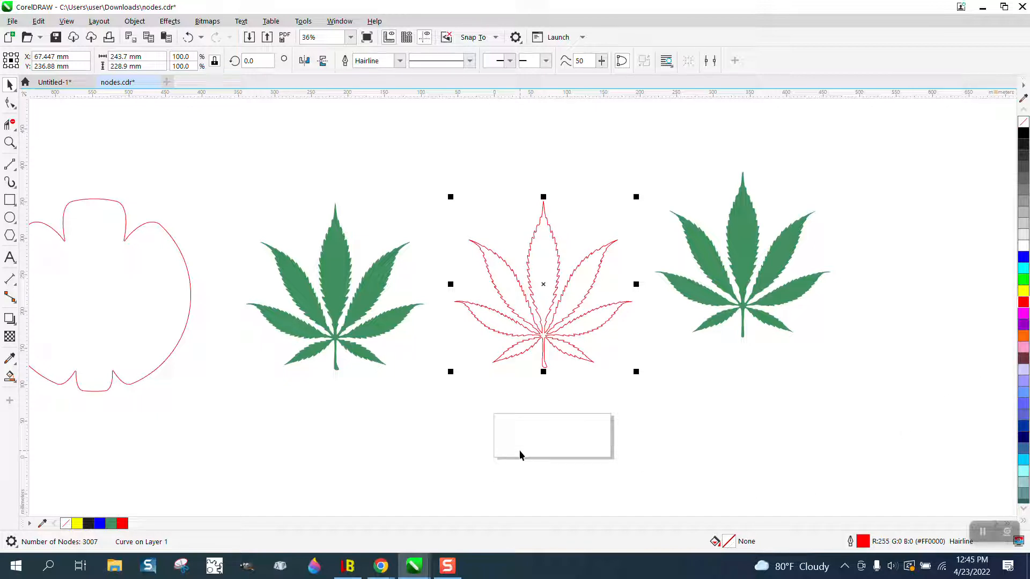
key("p")
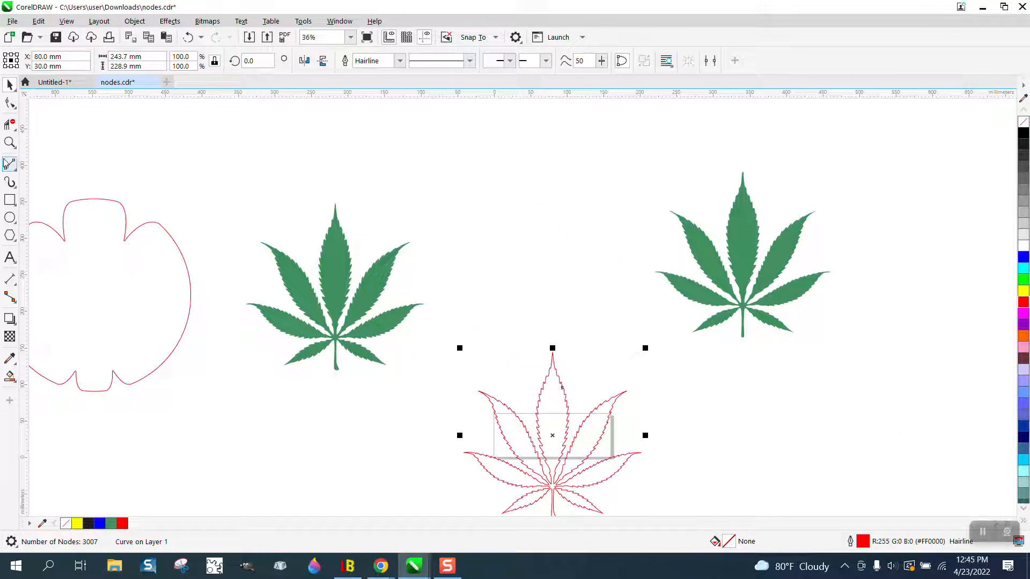
Step: Draw a vertical line about 272 mm long beside the red leaf outline and center it on the page
left_click(9, 142)
scroll(435, 347, "down", 1)
left_click_drag(503, 409, 682, 483)
scroll(243, 314, "down", 1)
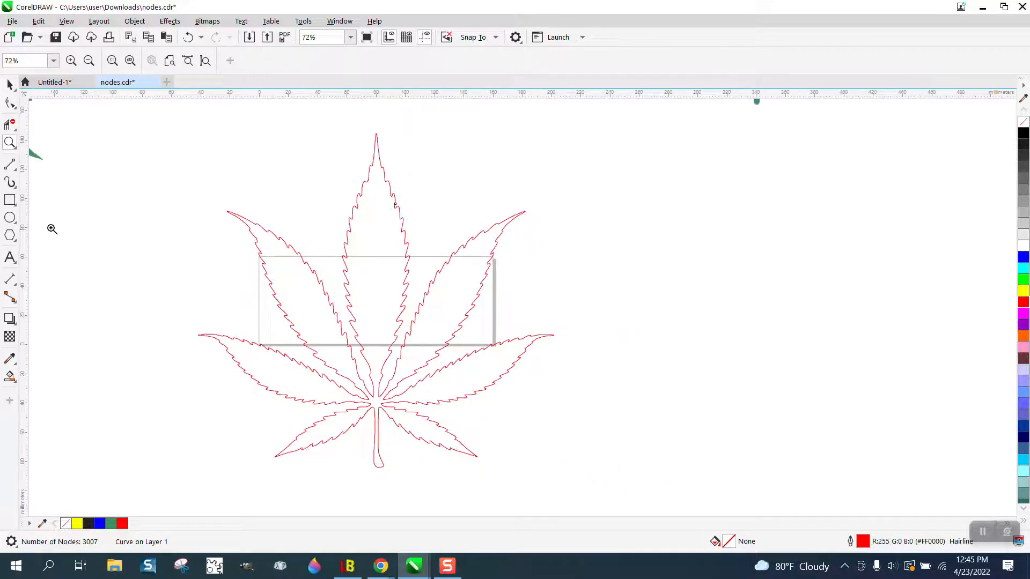
left_click(15, 169)
left_click(60, 176)
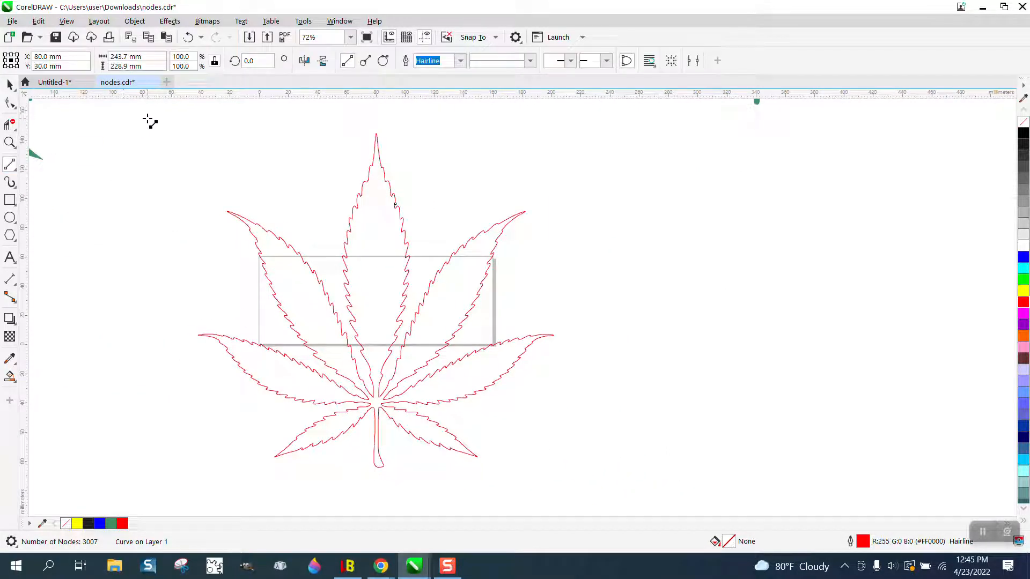
left_click_drag(168, 100, 157, 494)
key("p")
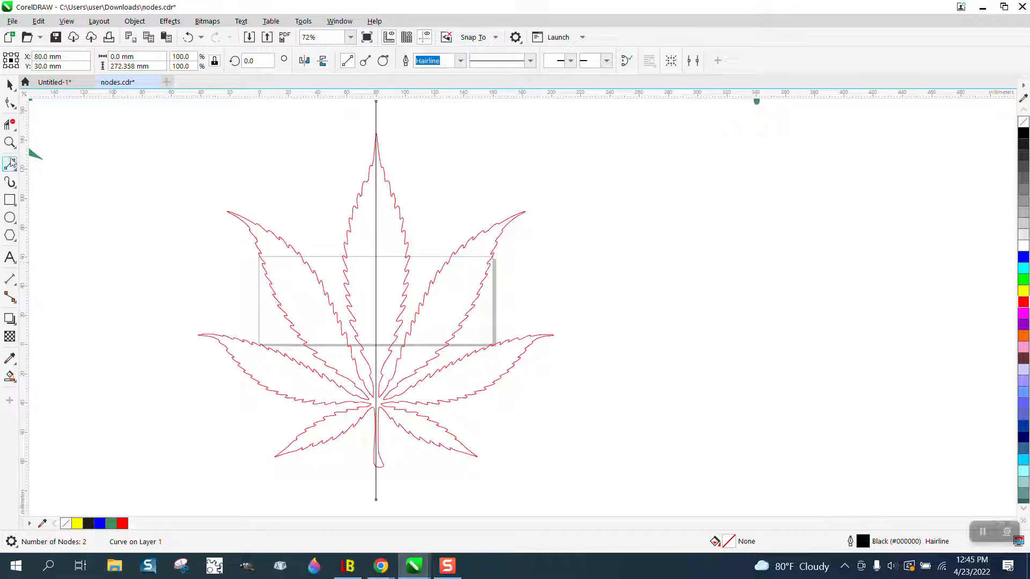
Step: Remove the leaf half left of the center line with Virtual Segment Delete and move the line aside to about X 400 mm
left_click(10, 142)
left_click_drag(430, 491, 430, 491)
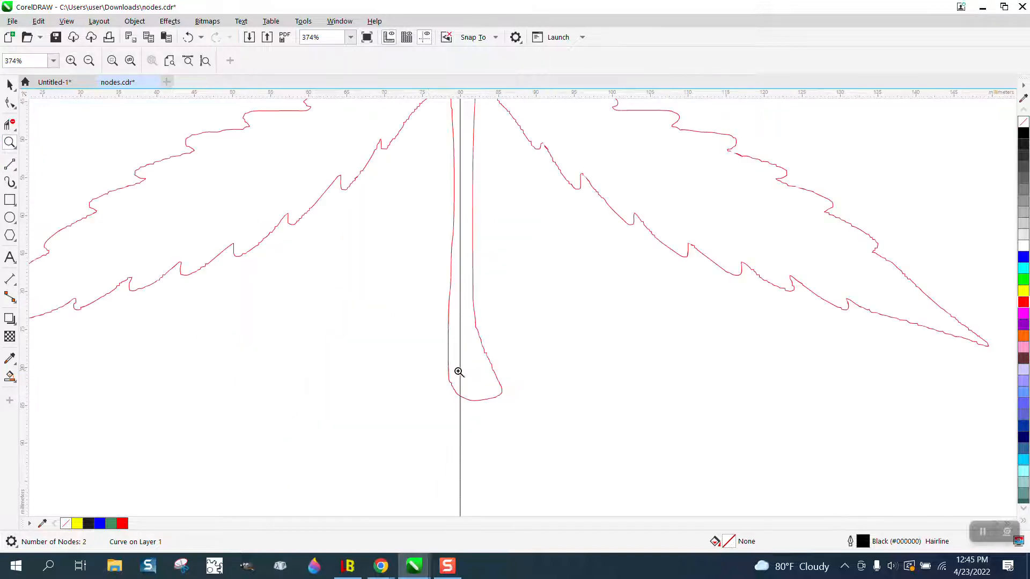
scroll(442, 423, "down", 5)
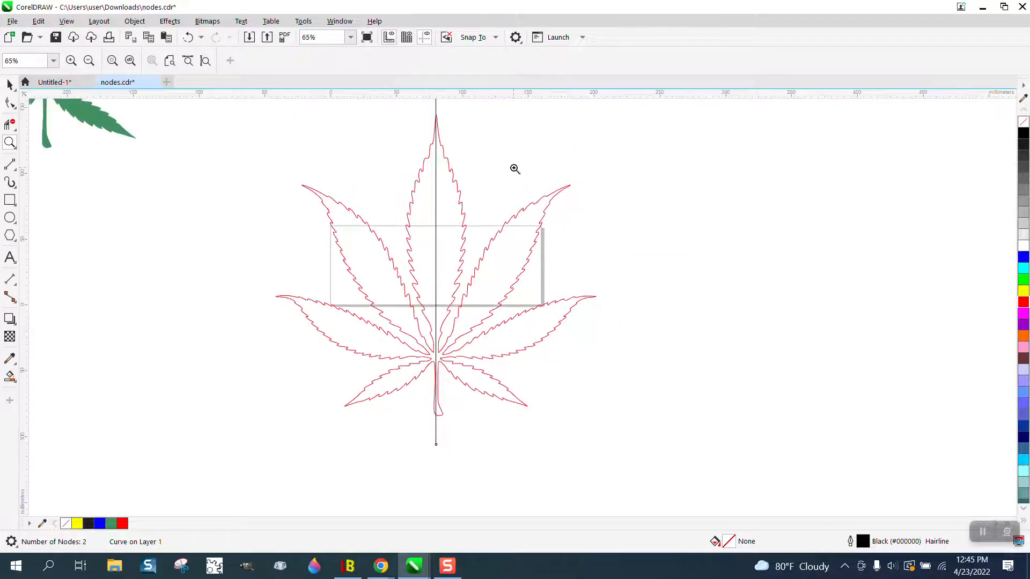
left_click(17, 134)
left_click(80, 152)
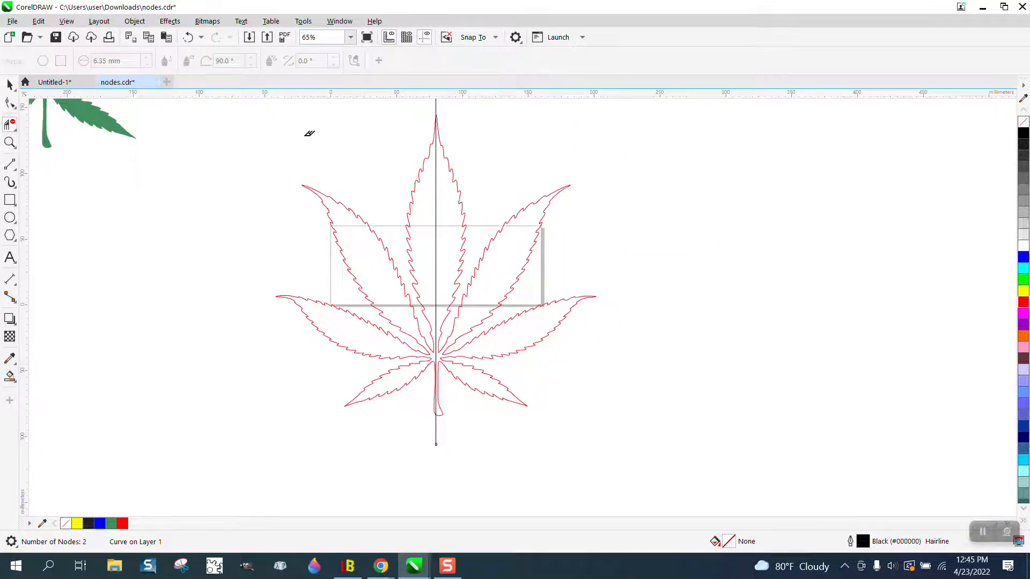
mouse_move(304, 135)
left_mouse_down()
mouse_move(352, 406)
mouse_move(428, 430)
left_mouse_up()
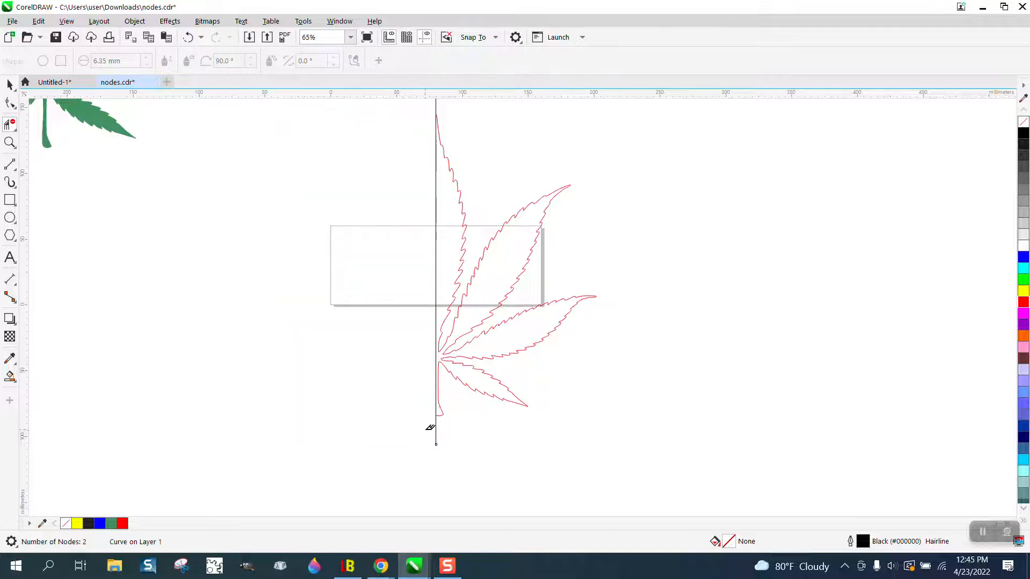
left_click(9, 84)
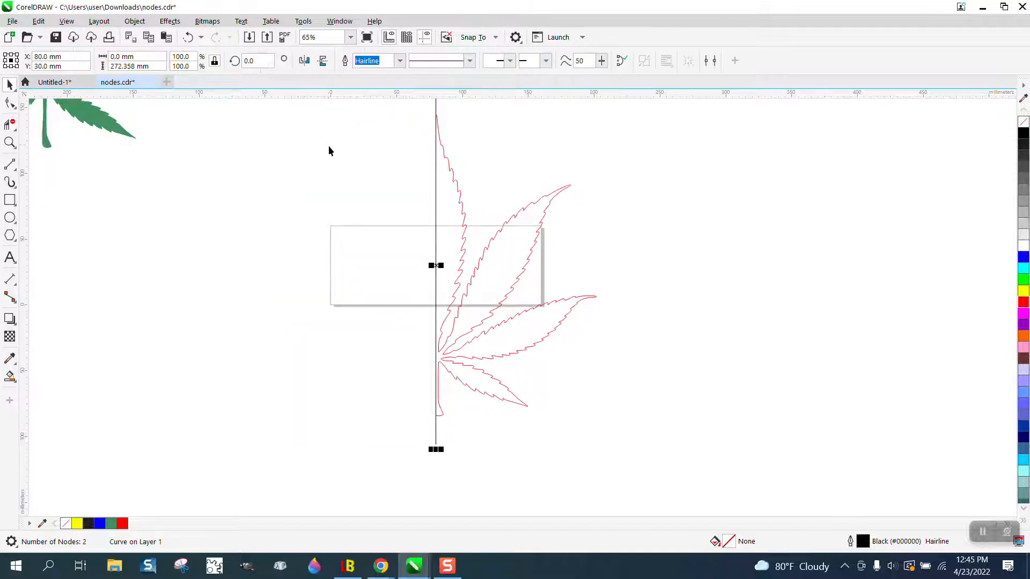
left_click_drag(434, 267, 858, 274)
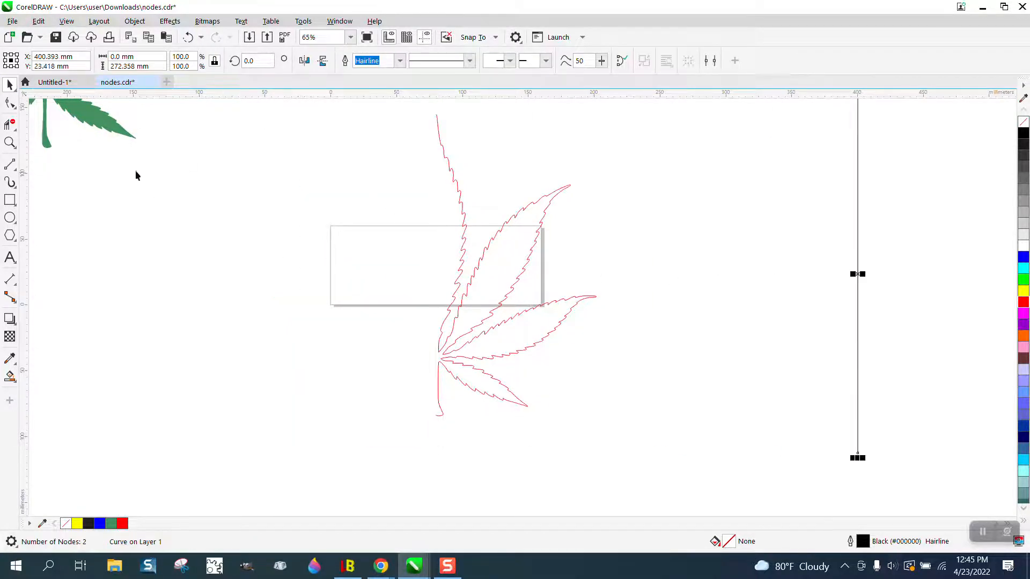
Step: Choose the Smooth tool and set its nib size to 40 mm
left_click(15, 109)
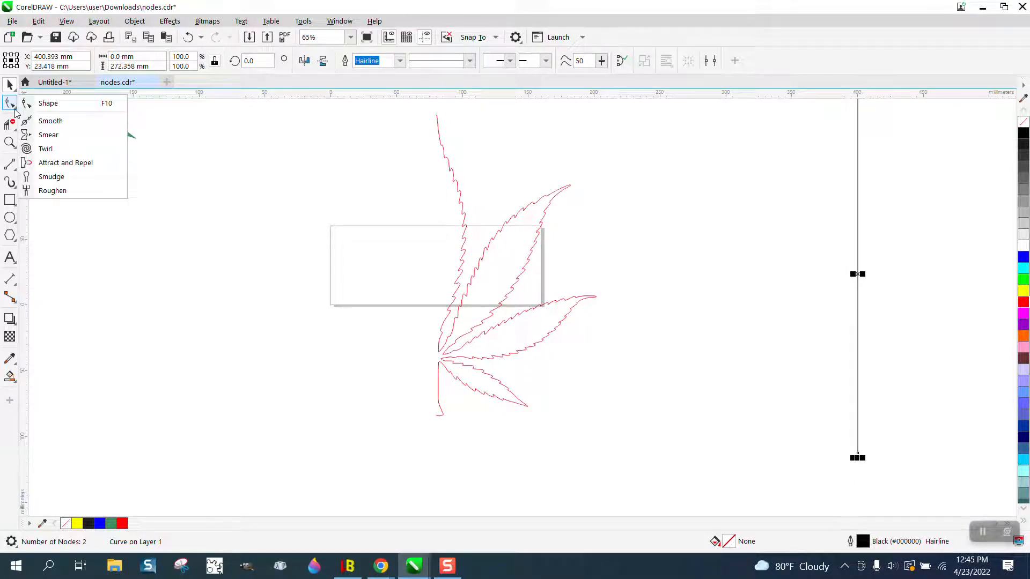
left_click(43, 126)
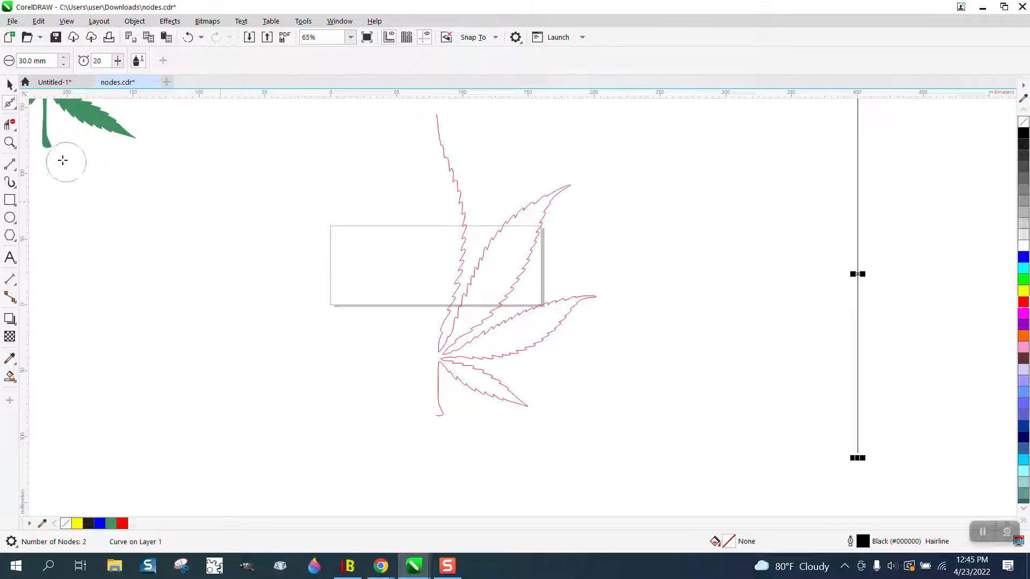
left_click(46, 61)
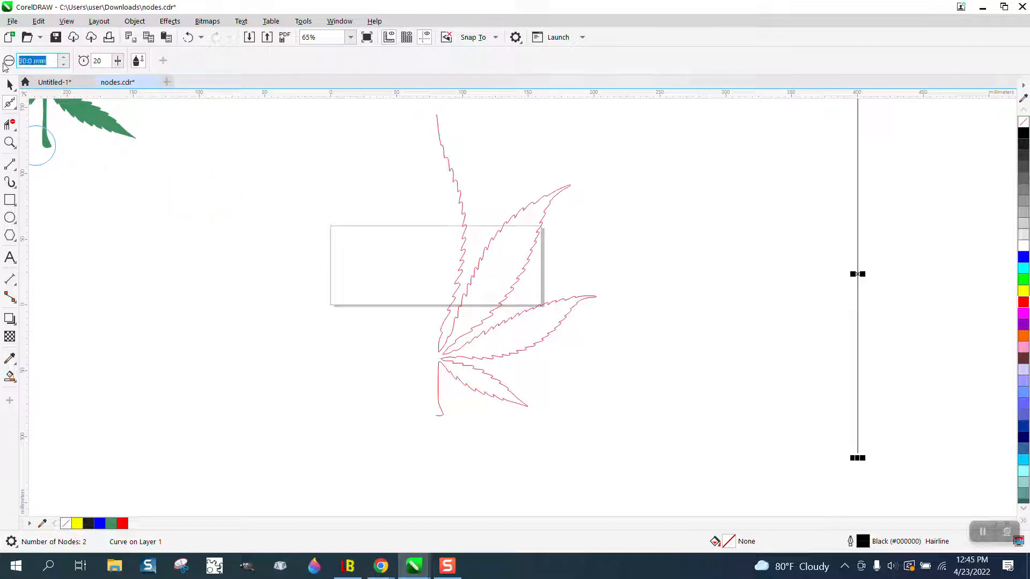
type("40")
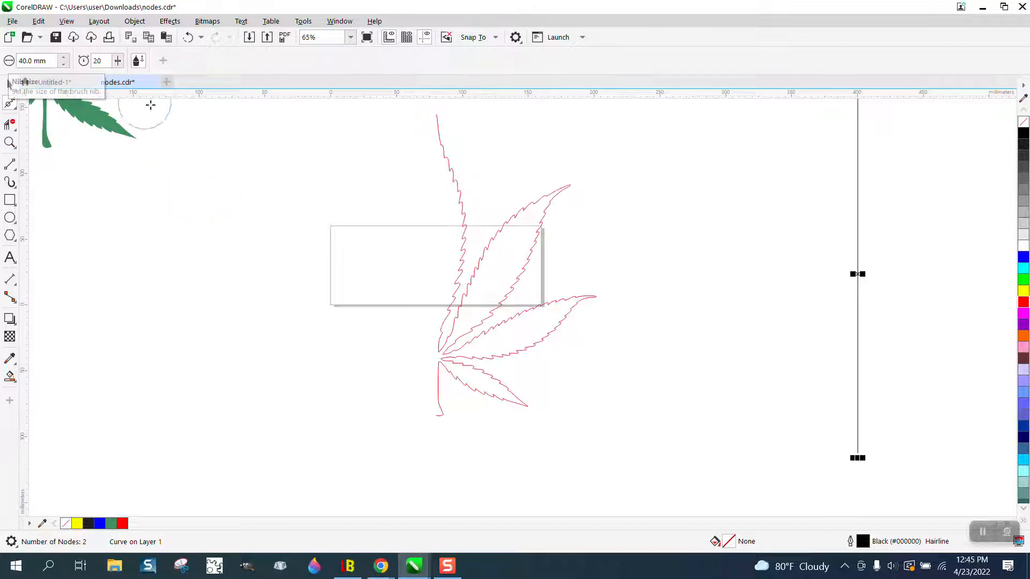
Step: Select the red half-leaf outline and check its node count with the Shape tool
scroll(375, 274, "down", 1)
left_click(10, 142)
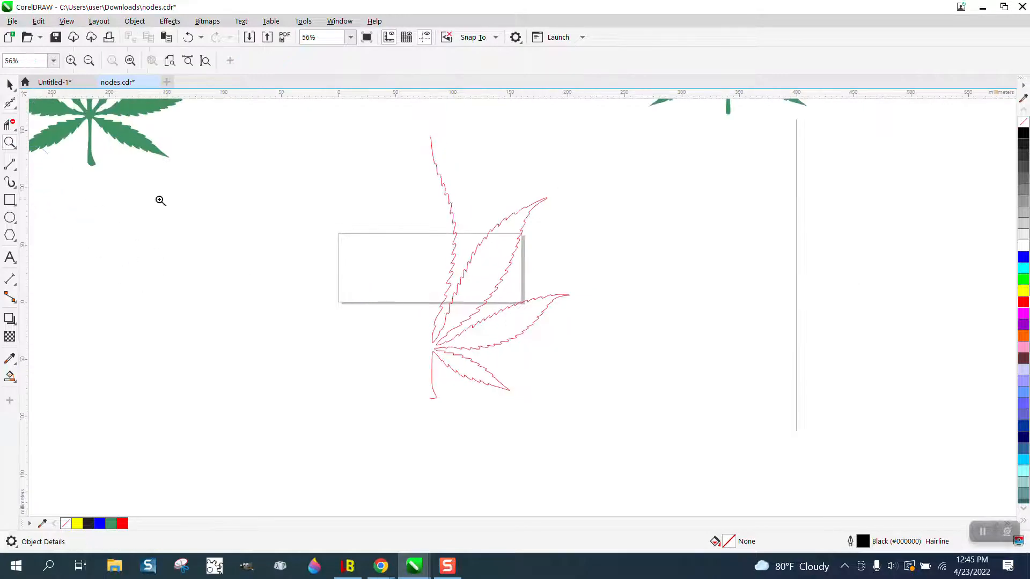
left_click(10, 85)
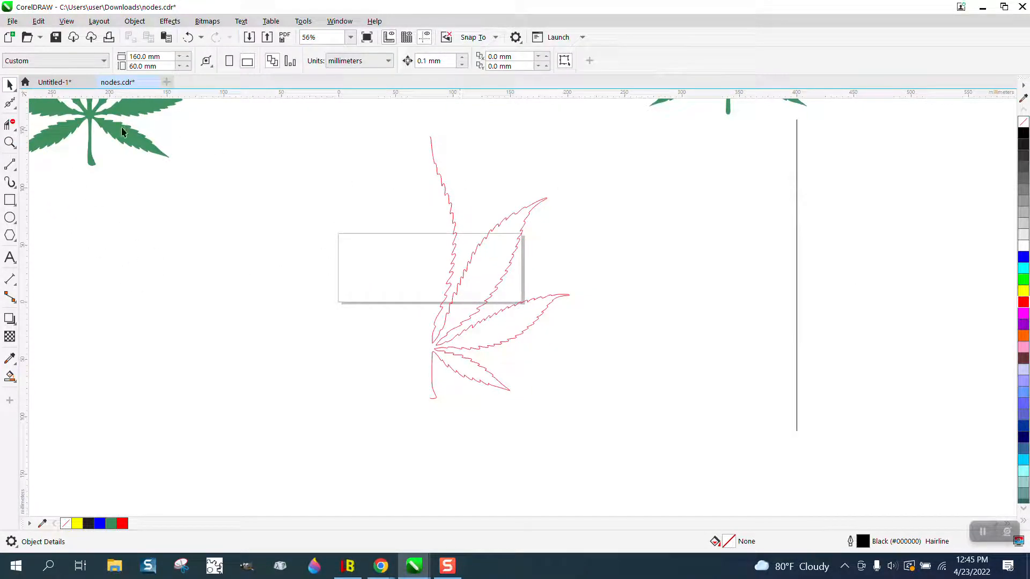
left_click(10, 102)
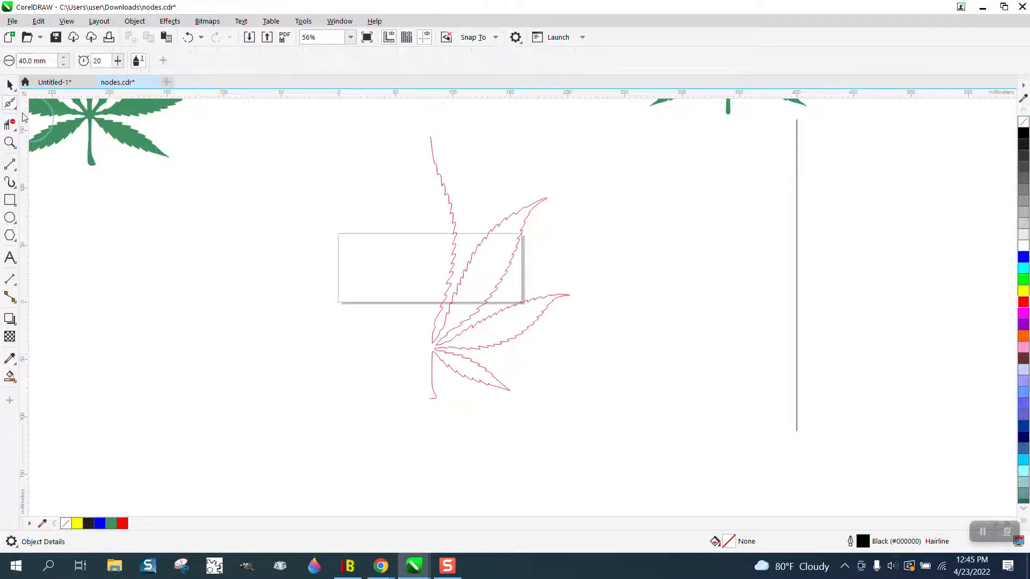
left_click(9, 86)
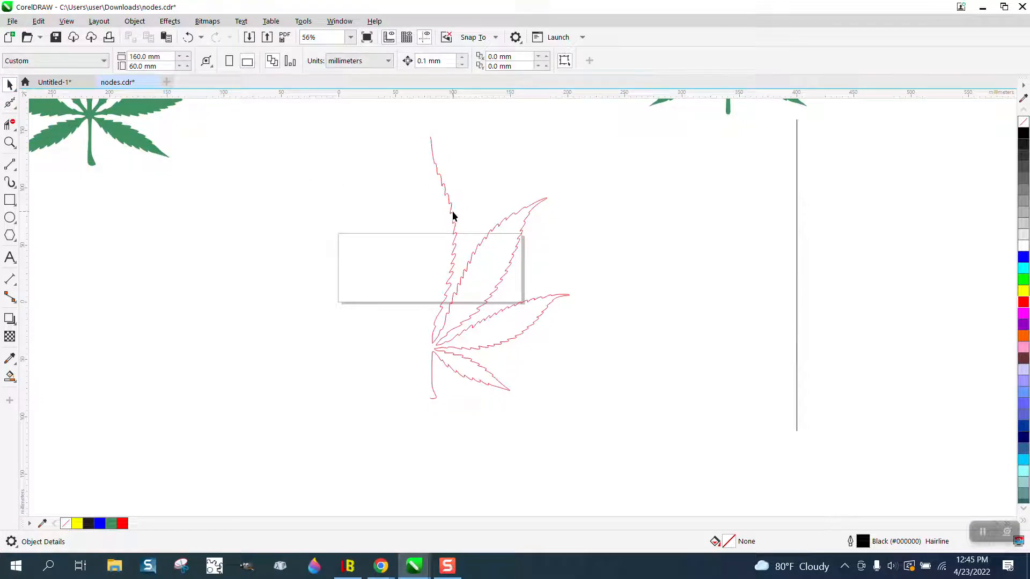
left_click(453, 213)
left_click(10, 104)
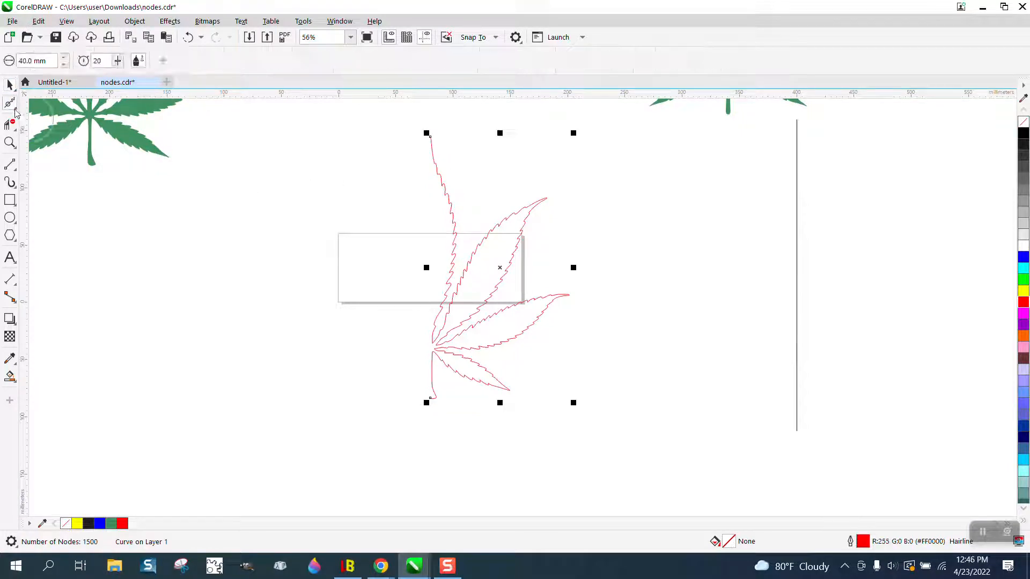
left_click(15, 108)
left_click(48, 104)
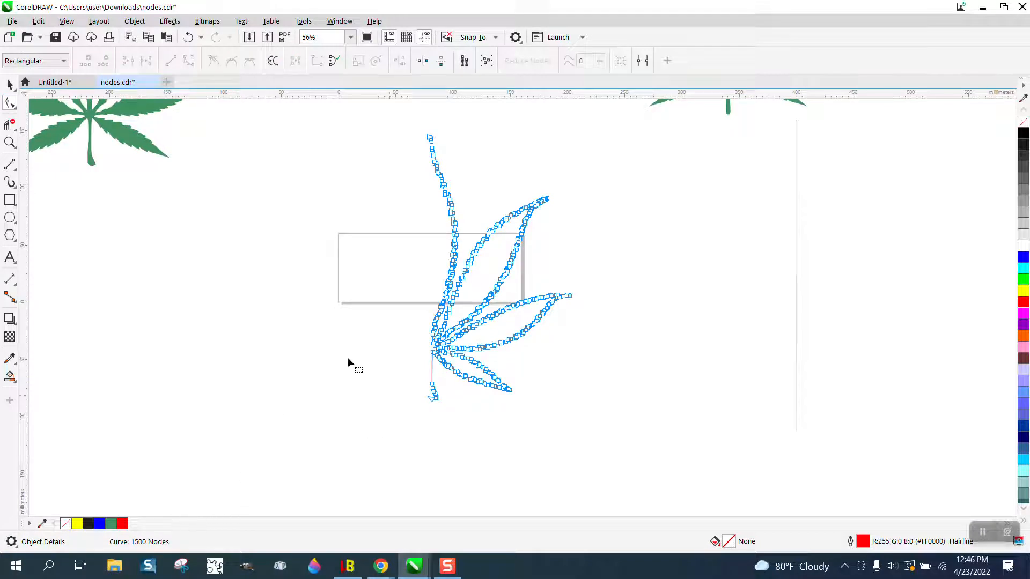
Step: Smooth the whole red half-leaf outline with the Smooth tool at a 40 mm nib, from the top tip down to the stem
left_click(15, 110)
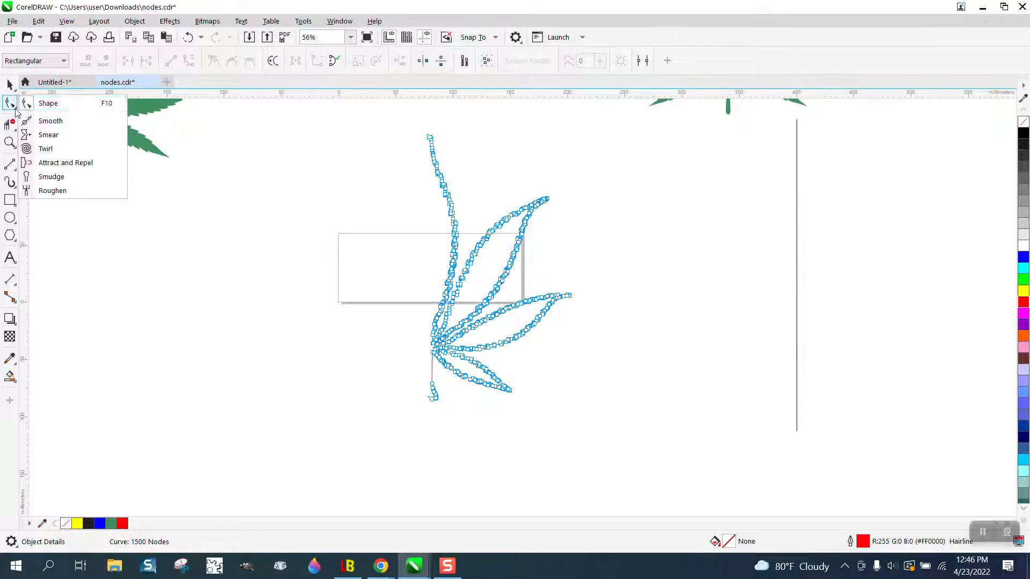
left_click(51, 120)
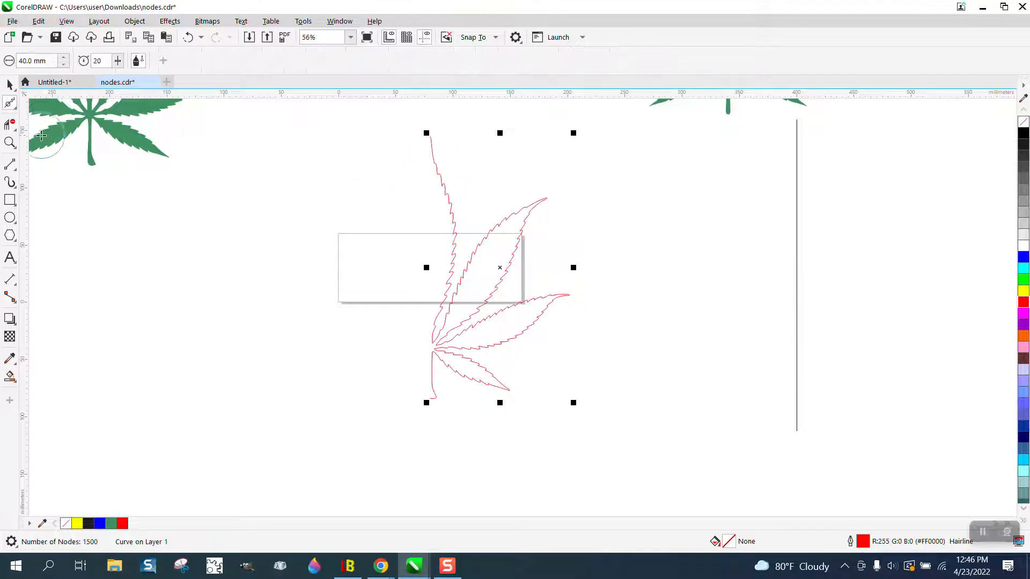
left_click(14, 146)
left_click(363, 119)
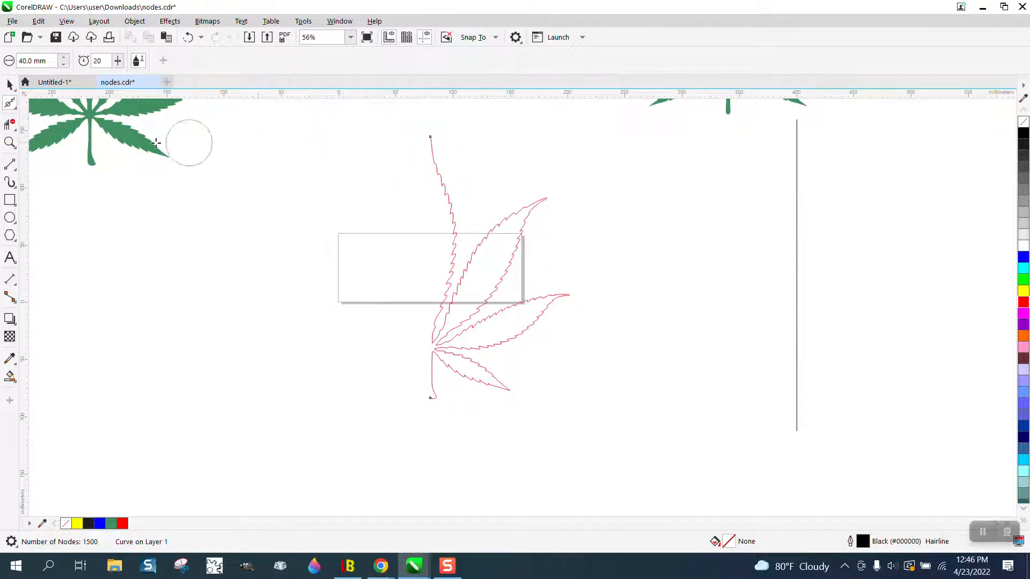
left_click(11, 144)
left_click_drag(415, 218, 723, 469)
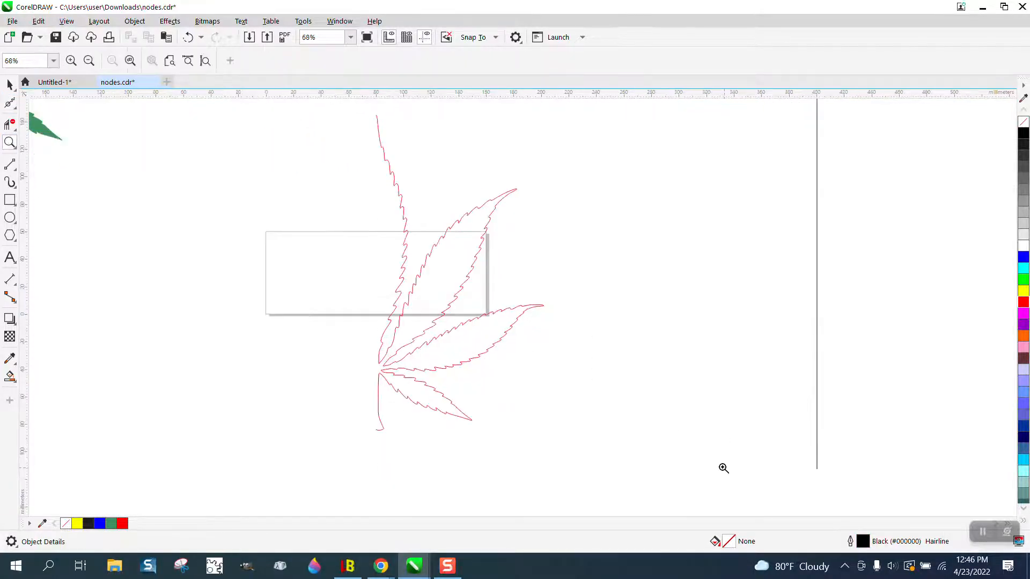
left_click_drag(327, 116, 595, 435)
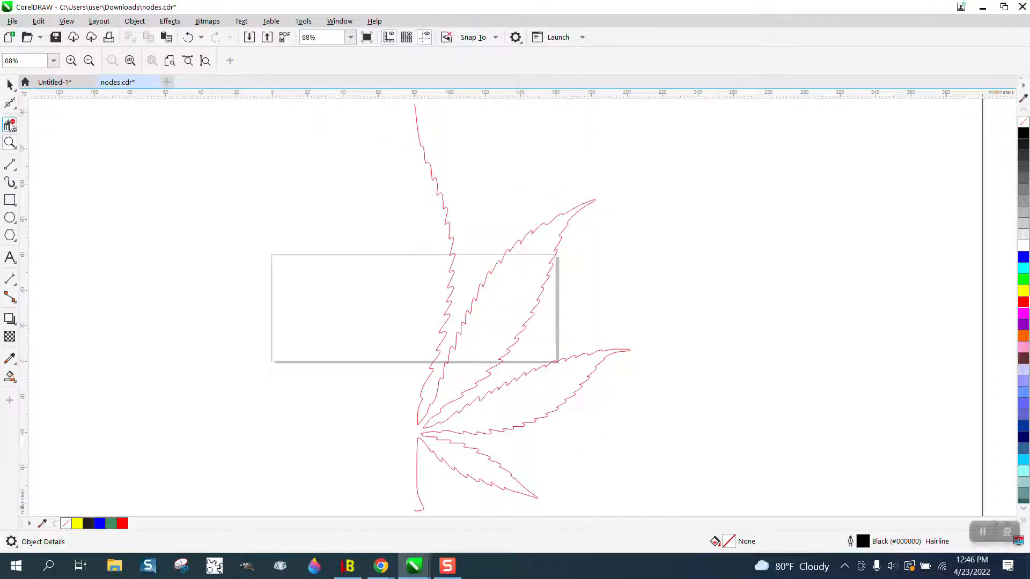
left_click(10, 104)
left_click(78, 121)
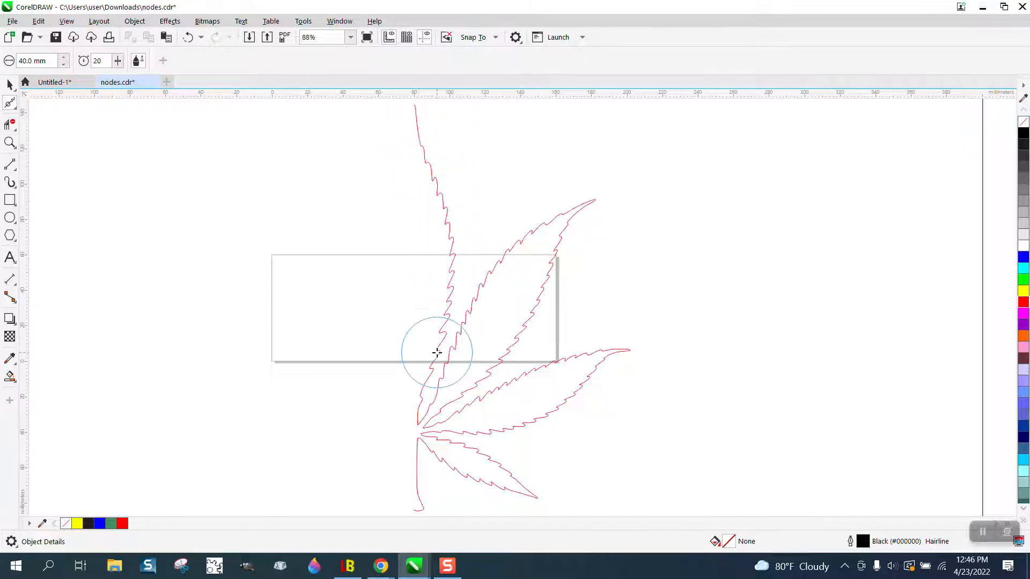
left_click(421, 125)
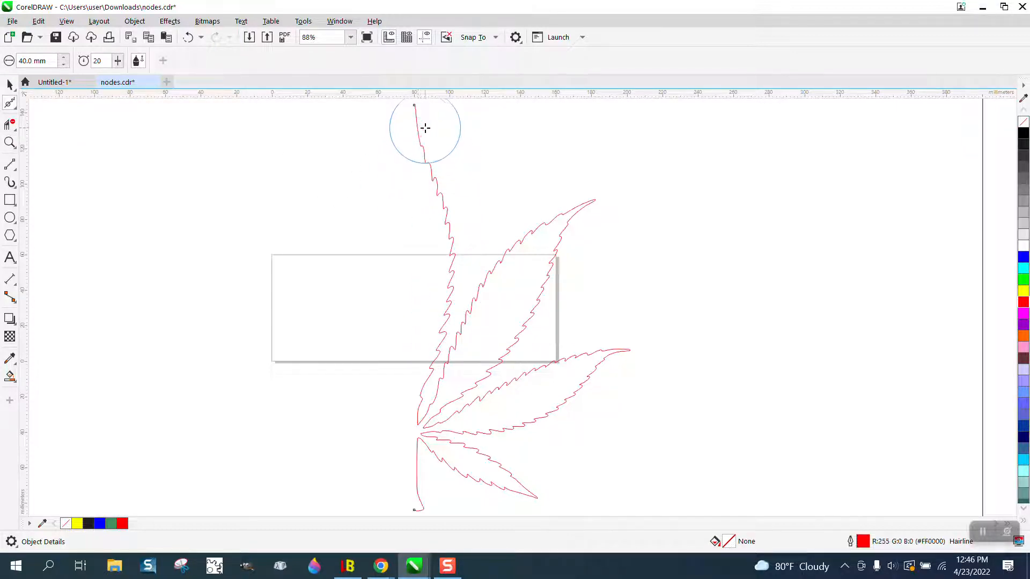
mouse_move(417, 116)
left_mouse_down()
mouse_move(443, 292)
mouse_move(431, 386)
mouse_move(519, 245)
mouse_move(575, 206)
mouse_move(536, 319)
mouse_move(441, 419)
mouse_move(535, 371)
mouse_move(613, 353)
mouse_move(622, 361)
mouse_move(564, 411)
mouse_move(456, 428)
mouse_move(510, 460)
mouse_move(530, 490)
mouse_move(518, 495)
mouse_move(440, 449)
mouse_move(418, 499)
left_mouse_up()
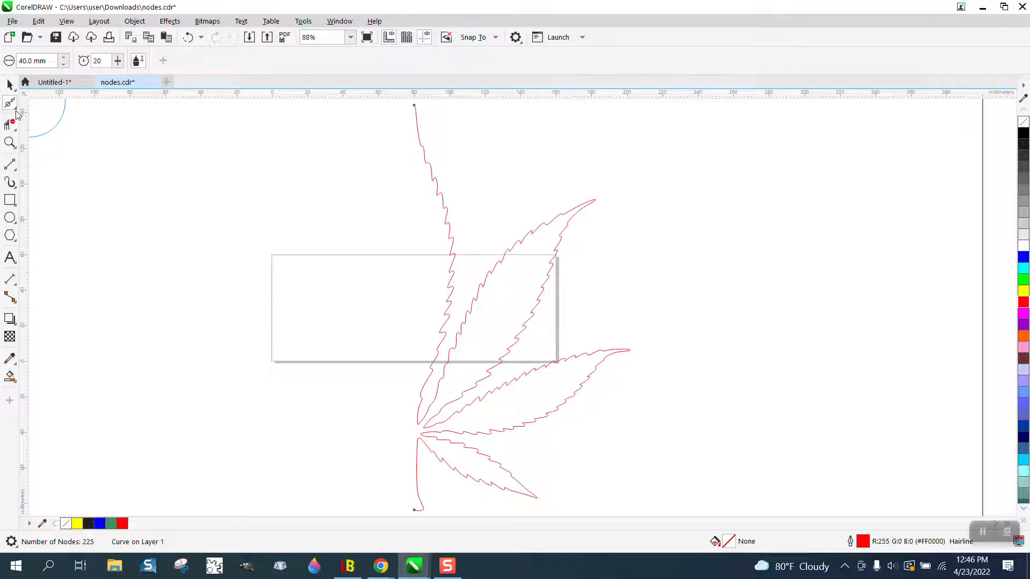
Step: With the Shape tool, delete the two adjacent surplus nodes between two teeth on the upper edge of the upper side leaflet
left_click(10, 84)
left_click(16, 109)
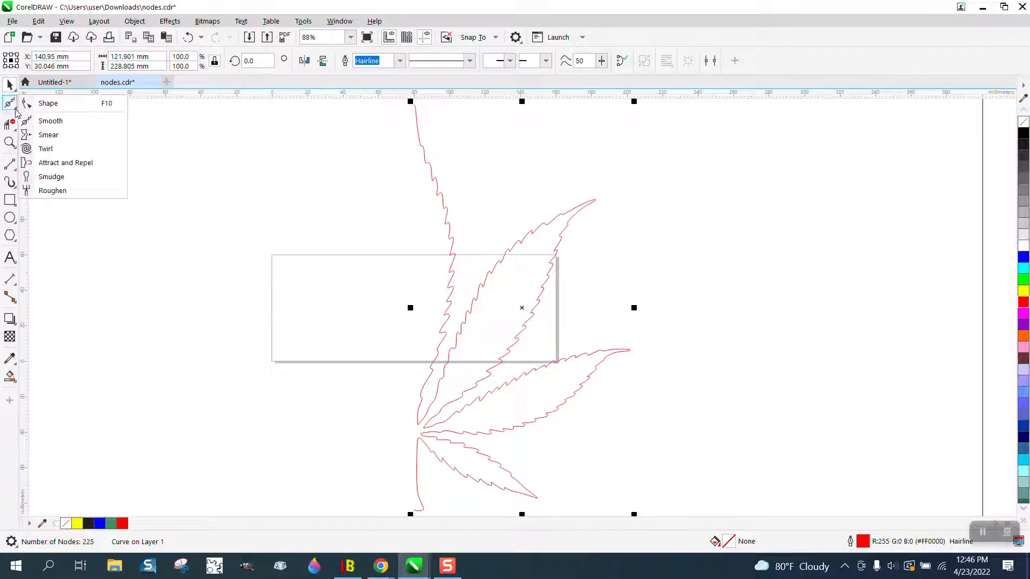
left_click(45, 104)
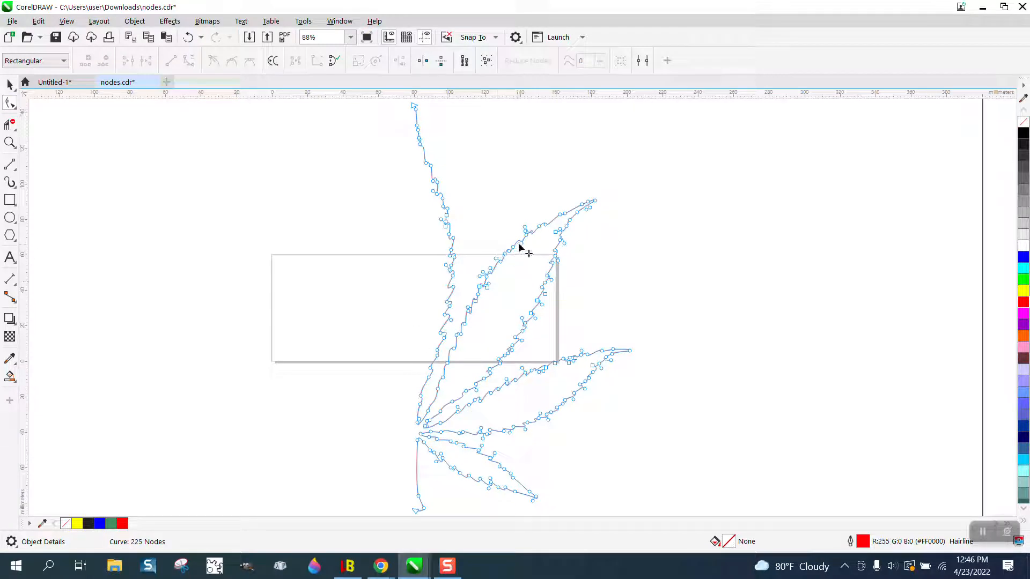
left_click(10, 144)
left_click_drag(571, 261, 571, 261)
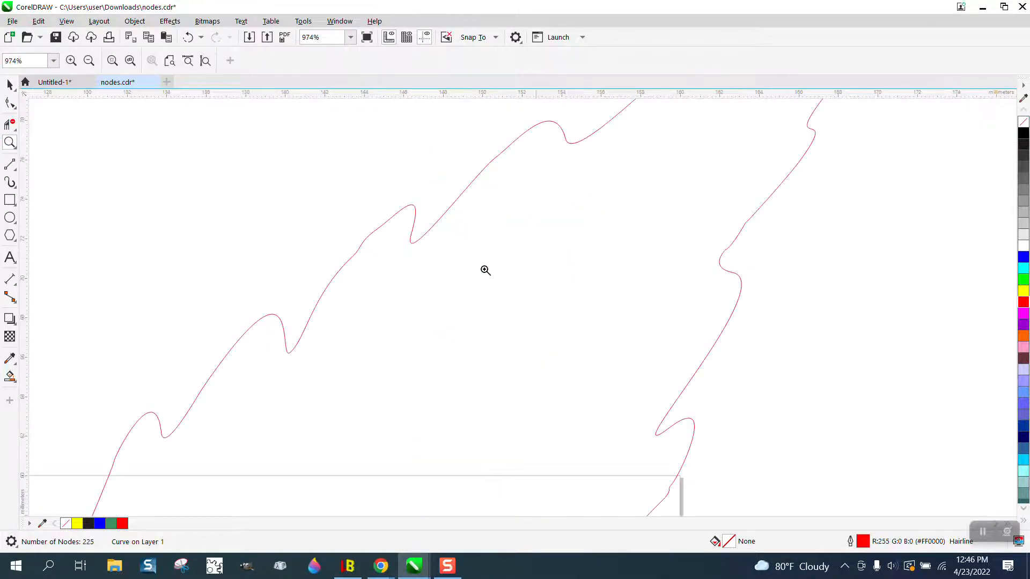
left_click(10, 103)
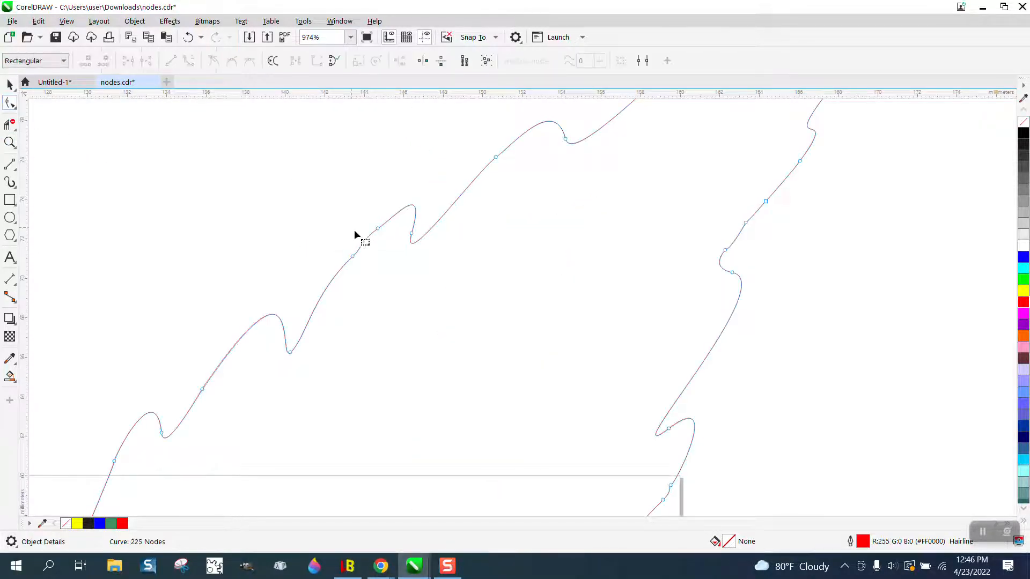
left_click_drag(349, 208, 386, 272)
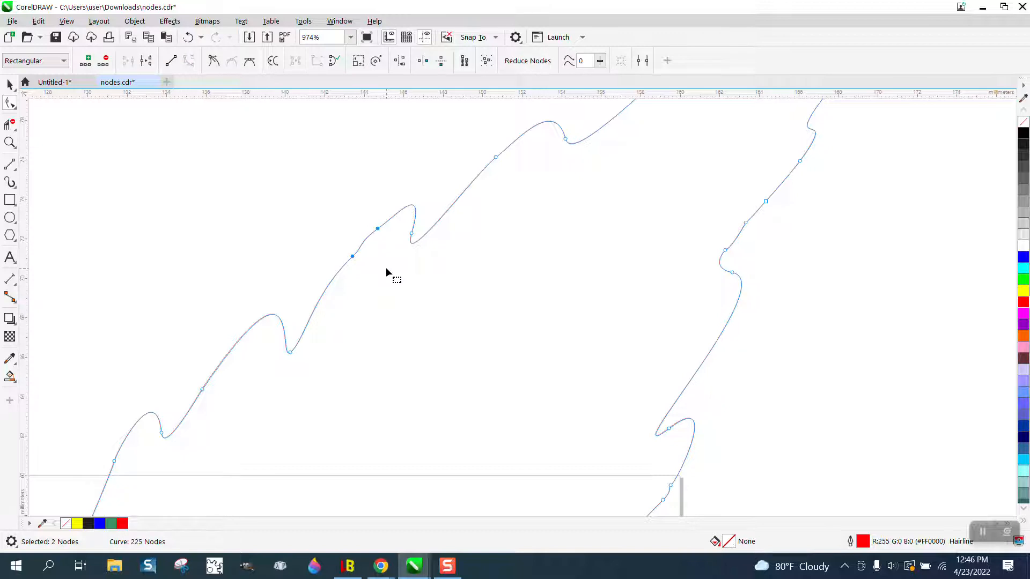
key("Delete")
Step: Delete two pairs of surplus nodes between the teeth on the lower edge of the upper side leaflet
scroll(385, 268, "down", 2)
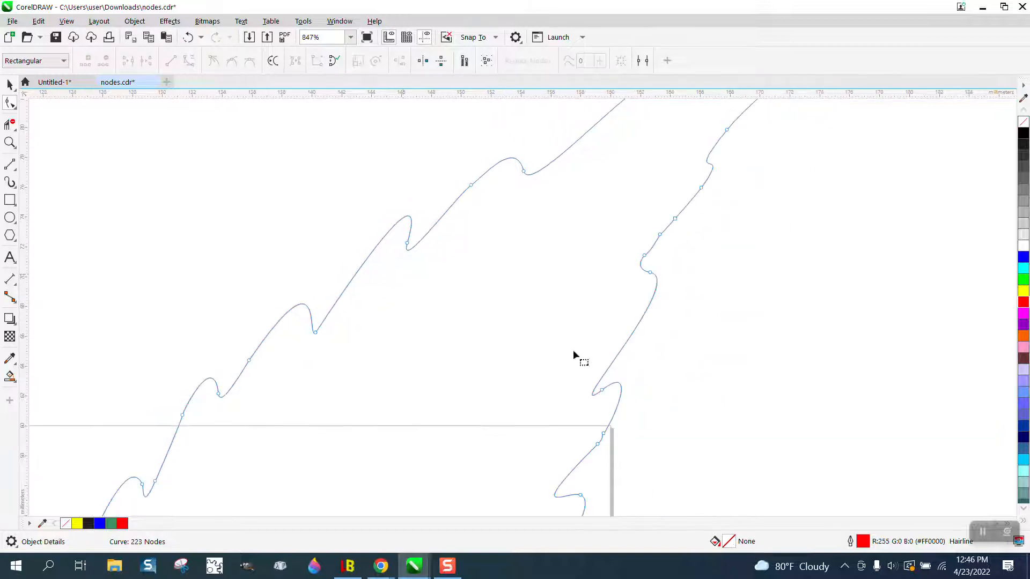
left_click_drag(625, 435, 573, 462)
key("Delete")
scroll(553, 439, "down", 3)
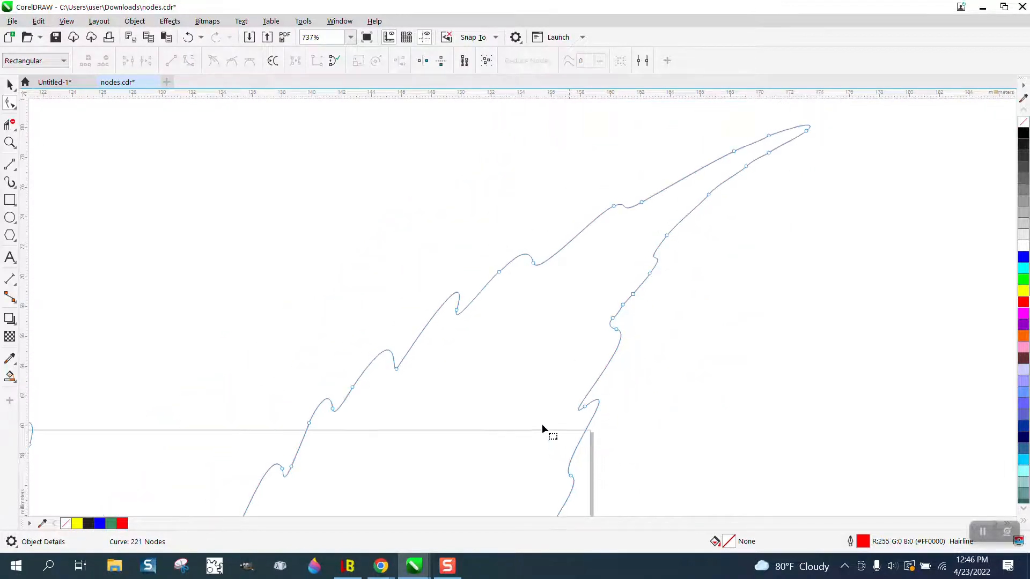
left_click_drag(601, 309, 601, 309)
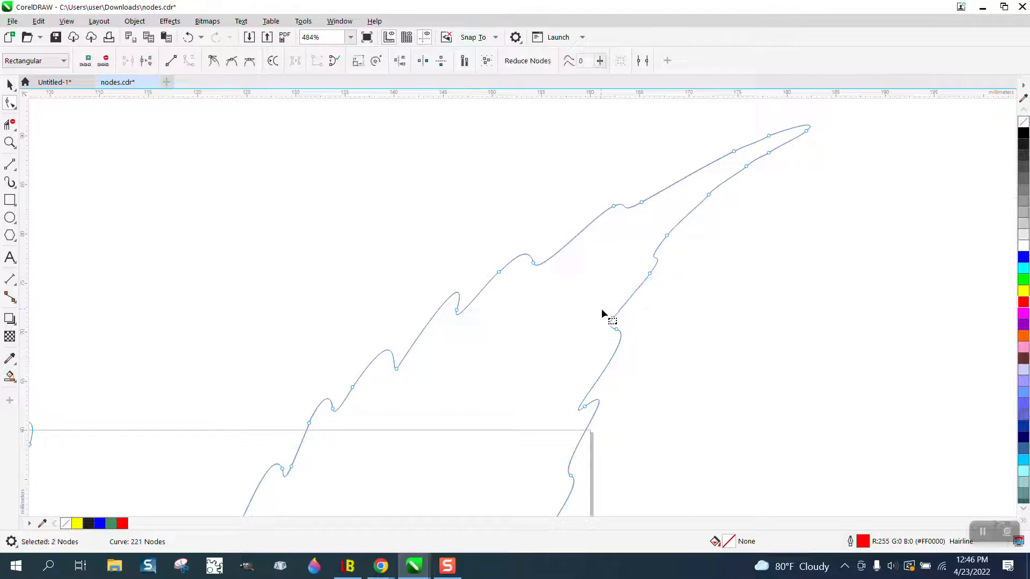
key("Delete")
left_click(11, 103)
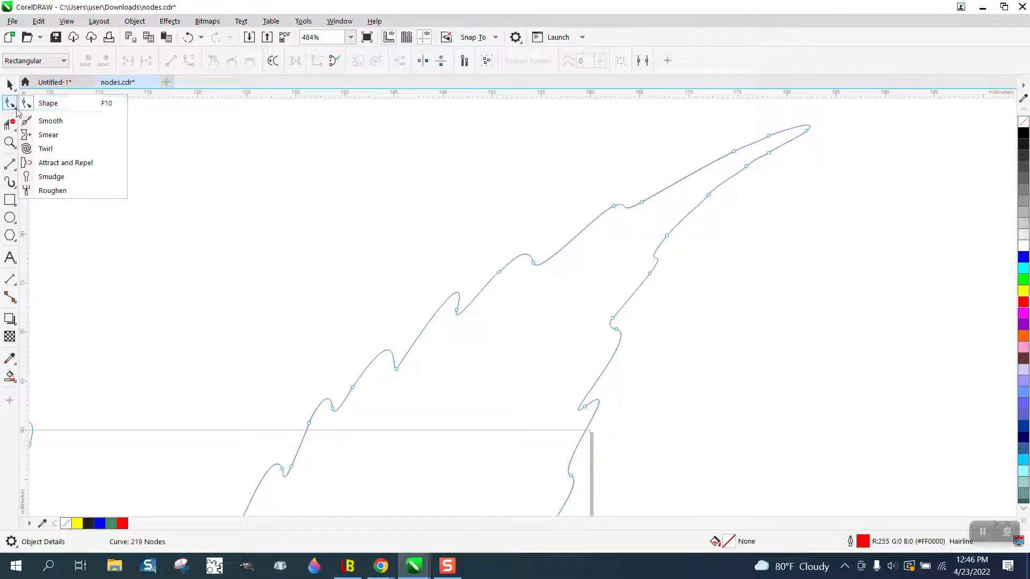
left_click(67, 124)
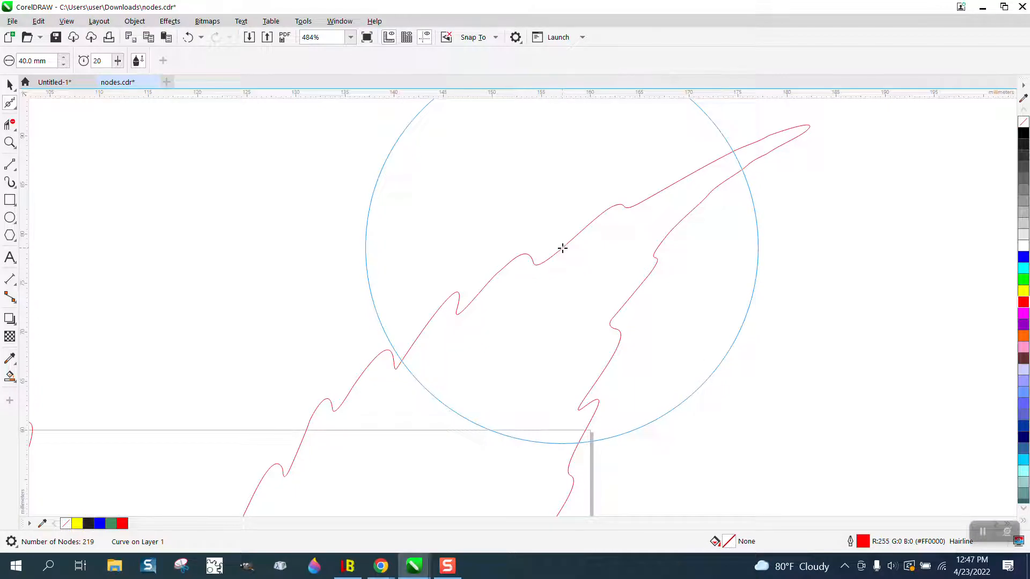
left_click(8, 84)
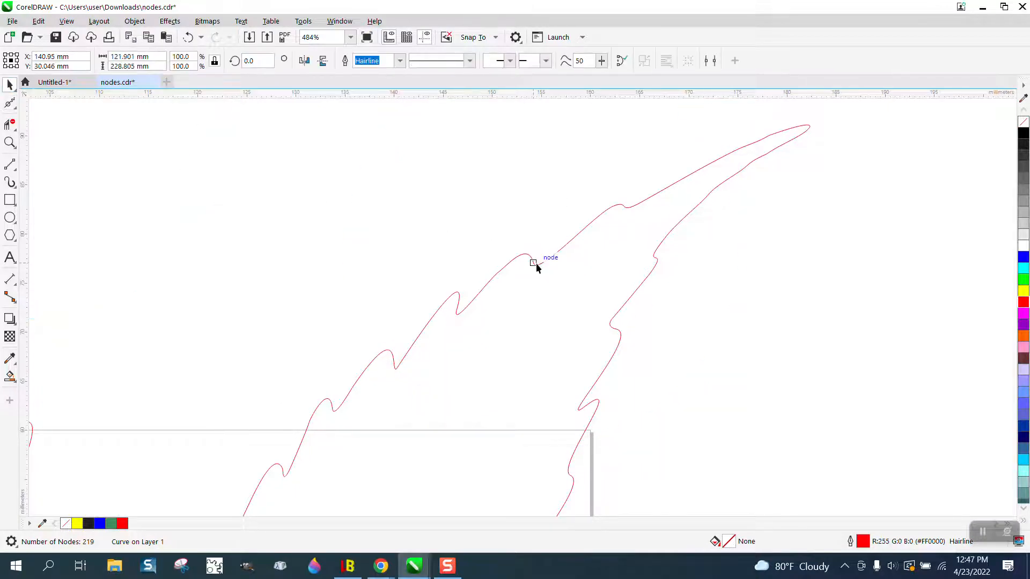
left_click(12, 104)
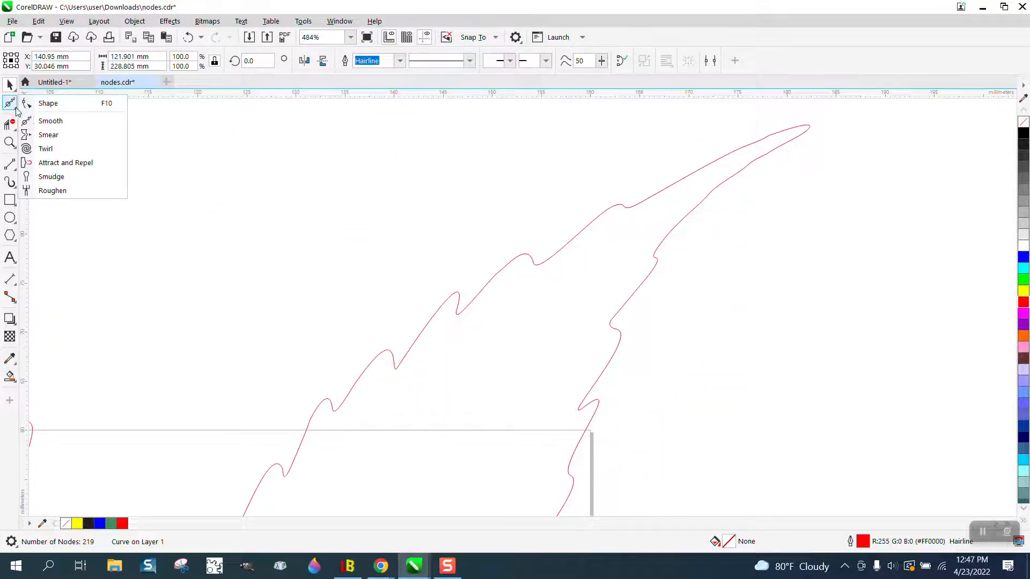
left_click(49, 104)
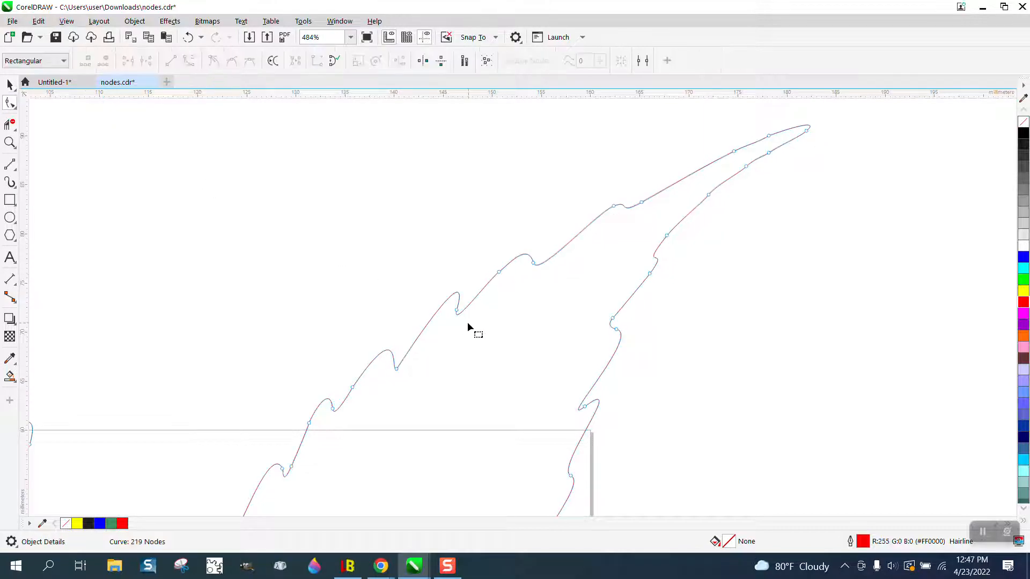
Step: Smooth the toothed edge of the central leaflet just above the page's top border with the Smooth tool at 40 mm
scroll(536, 344, "down", 3)
scroll(528, 330, "down", 4)
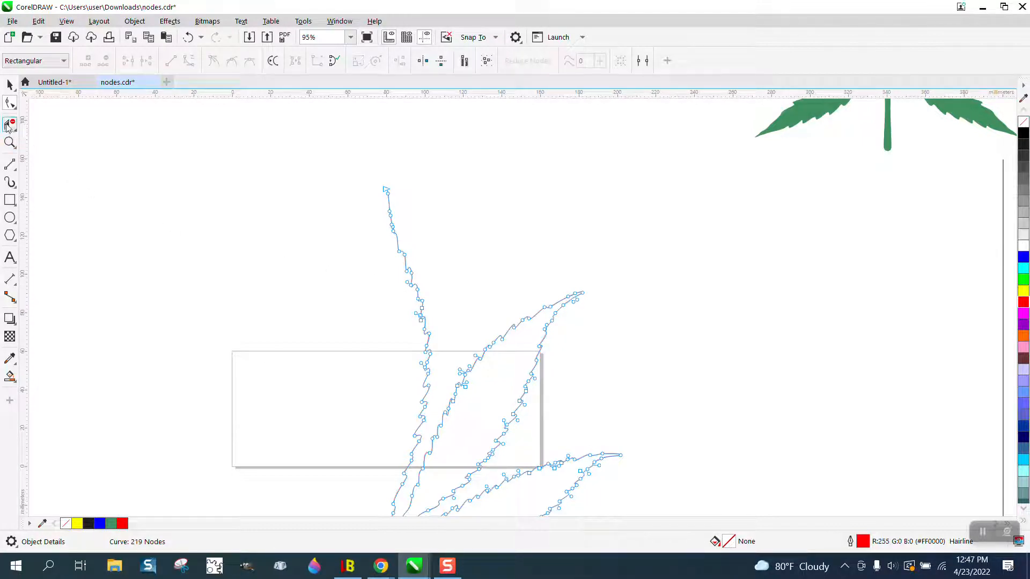
left_click(11, 143)
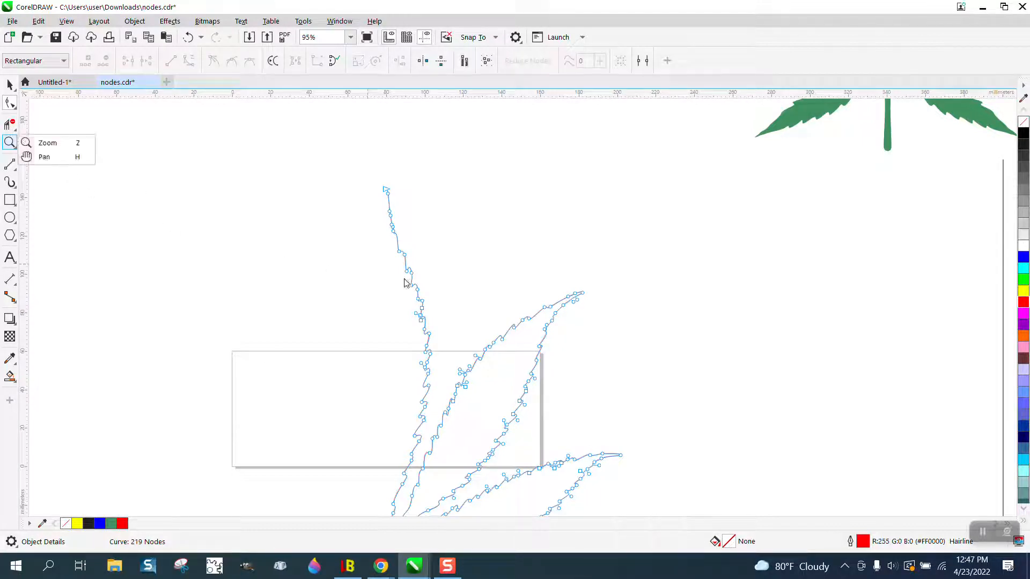
left_click(48, 142)
left_click_drag(386, 264, 505, 375)
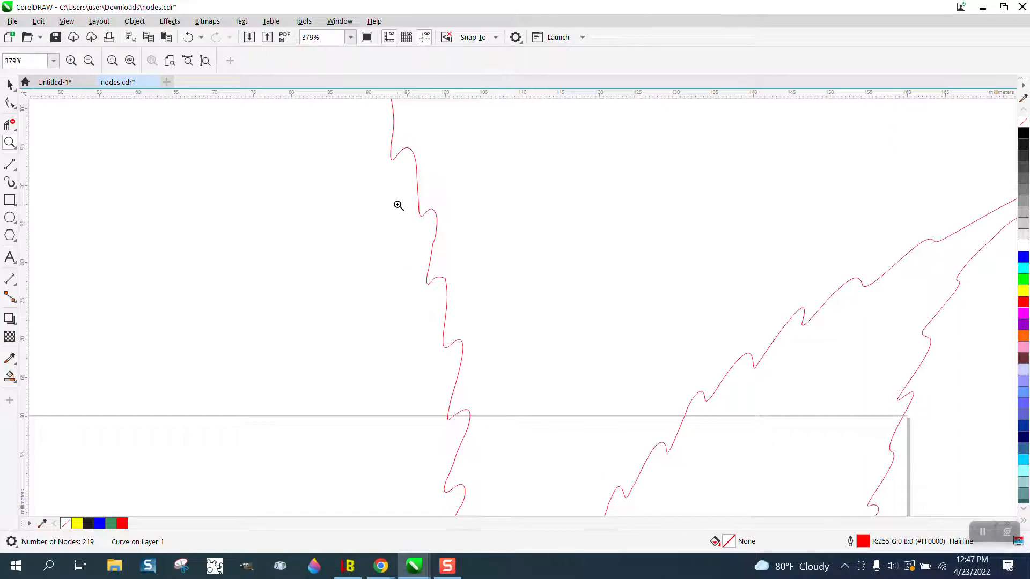
left_click_drag(375, 181, 546, 398)
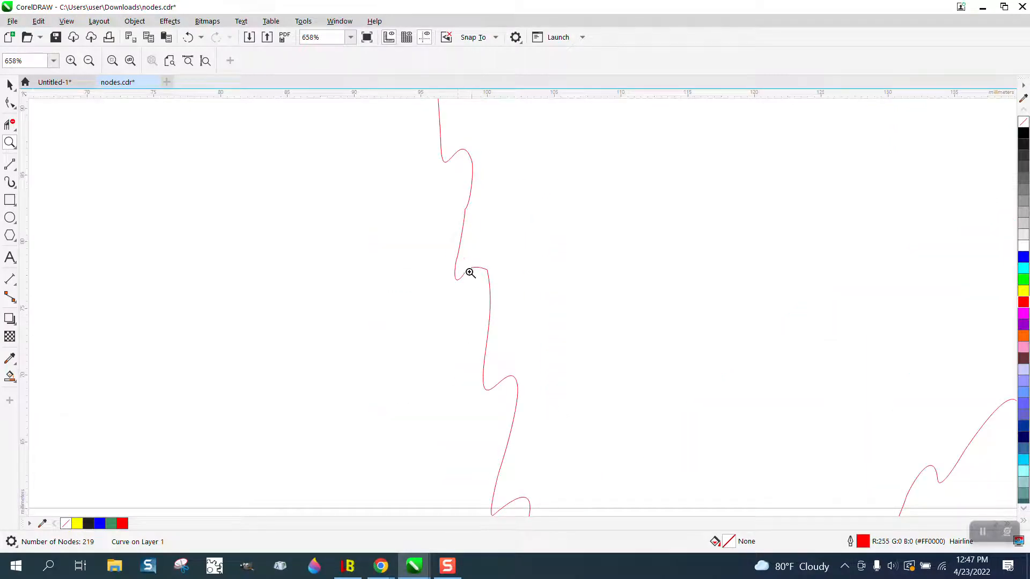
left_click(13, 106)
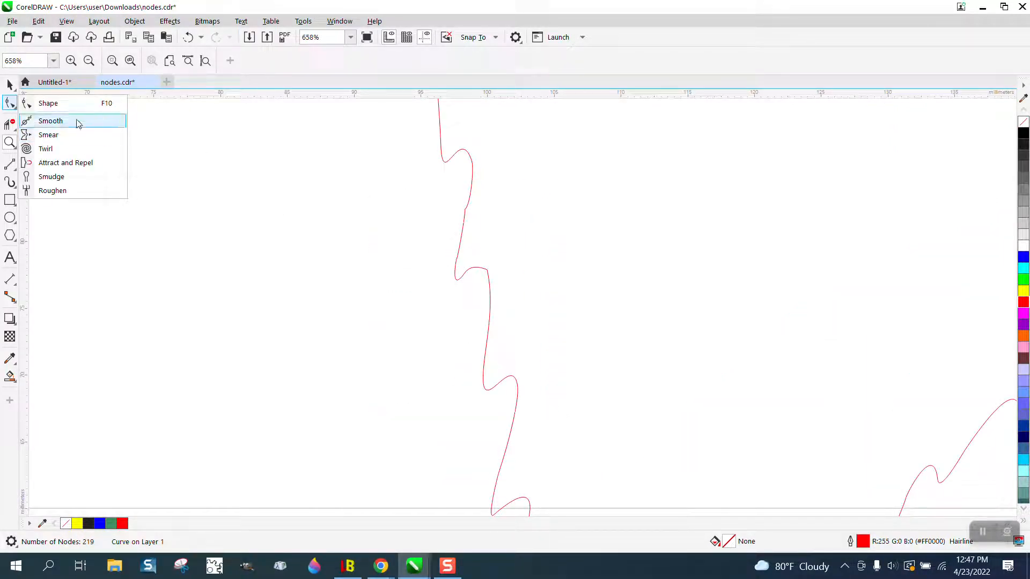
left_click(45, 102)
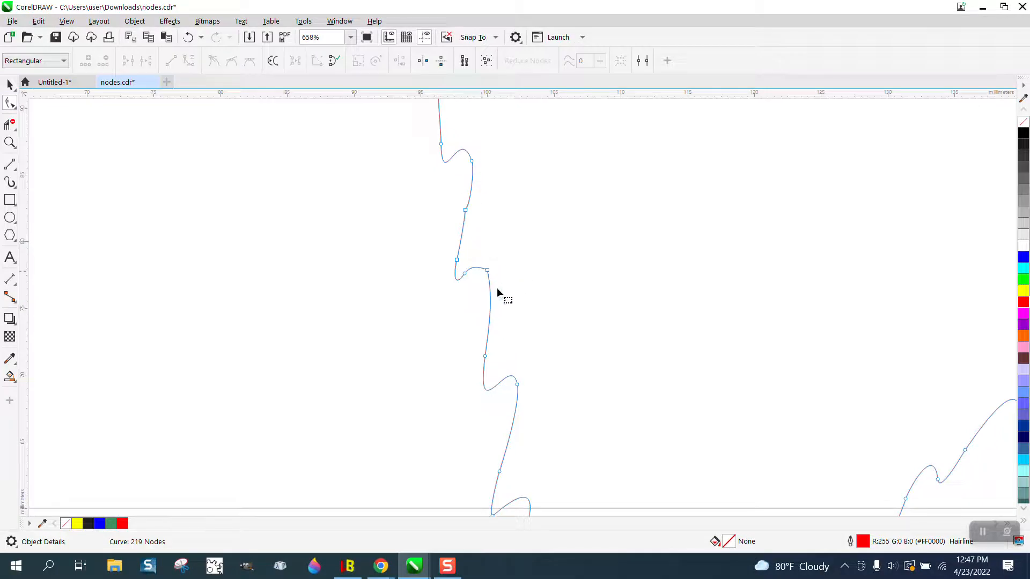
left_click(13, 105)
left_click(47, 121)
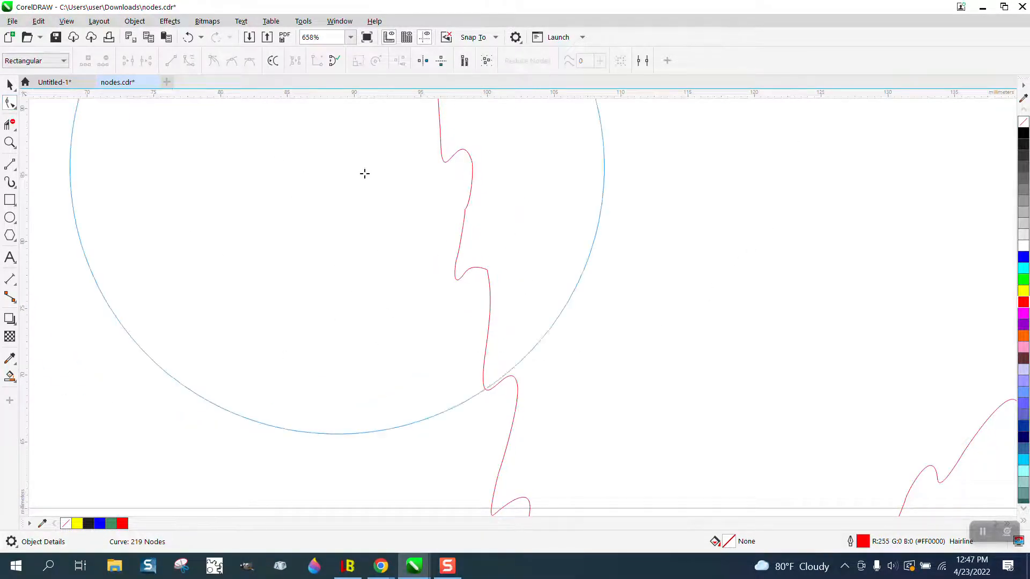
mouse_move(464, 168)
left_mouse_down()
mouse_move(476, 256)
mouse_move(501, 303)
left_mouse_up()
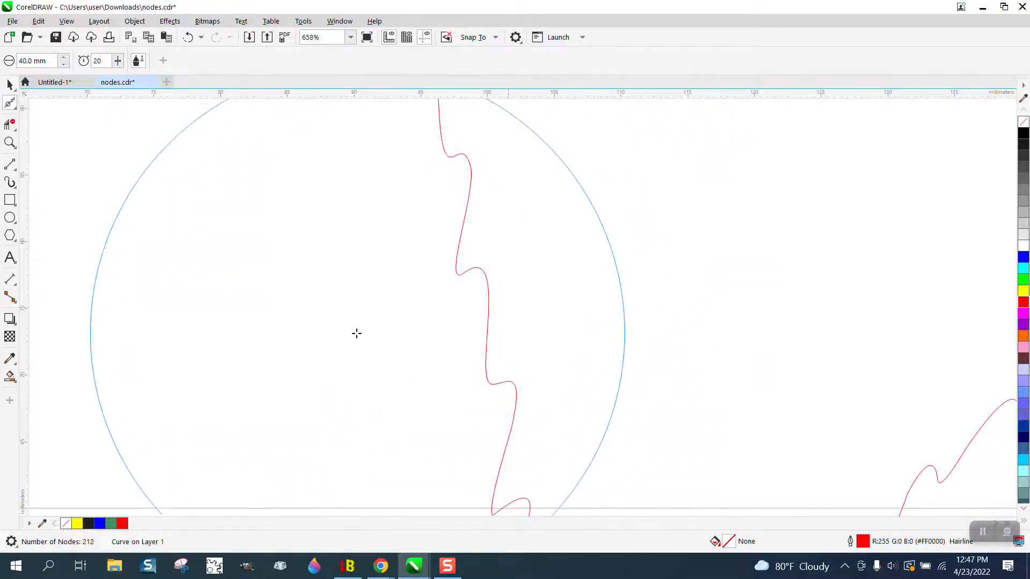
Step: Examine the remaining nodes along the edges of the central and upper side leaflets with the Shape tool
scroll(354, 274, "down", 1)
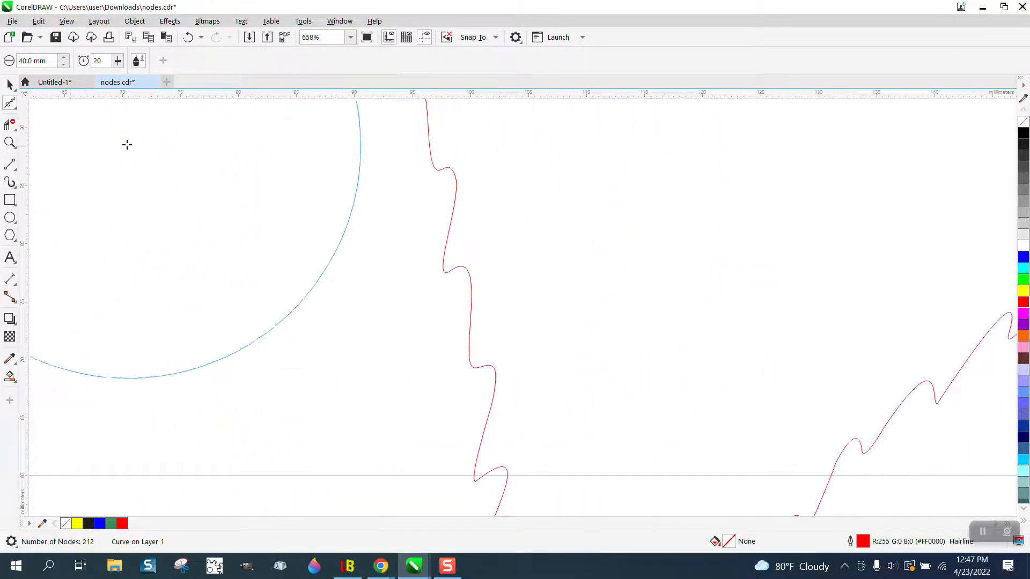
left_click(16, 111)
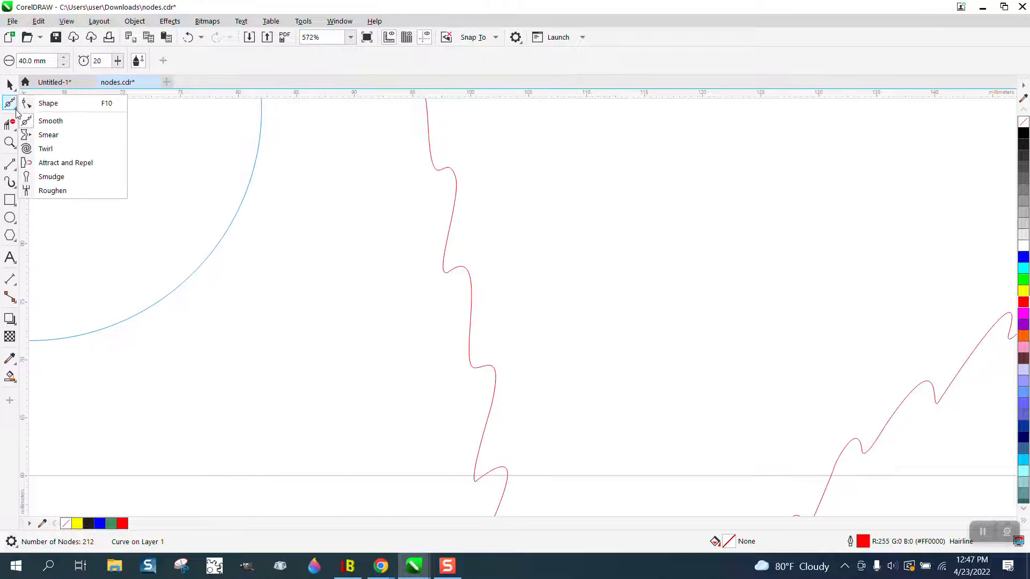
left_click(48, 103)
scroll(434, 338, "down", 8)
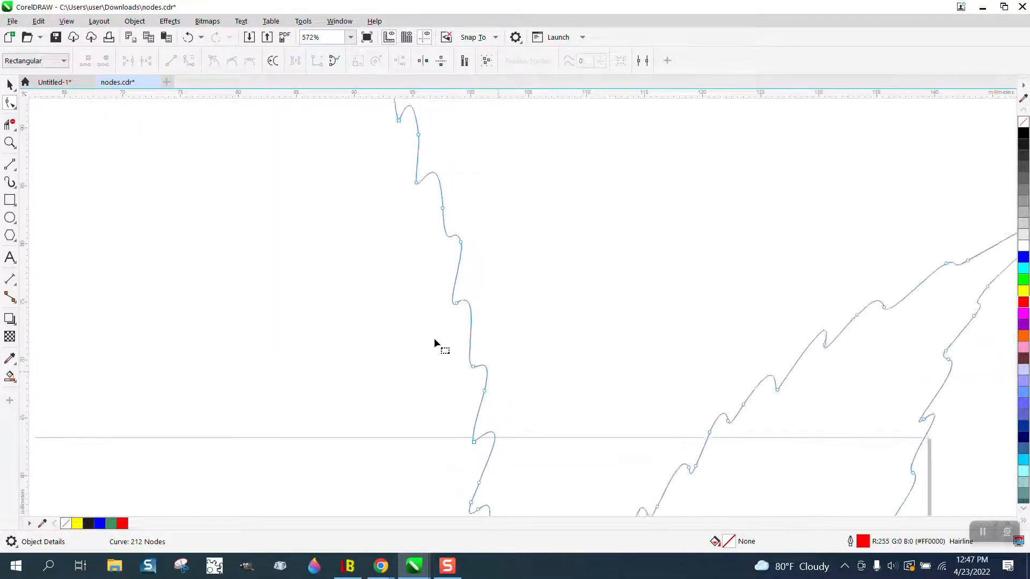
scroll(434, 323, "down", 3)
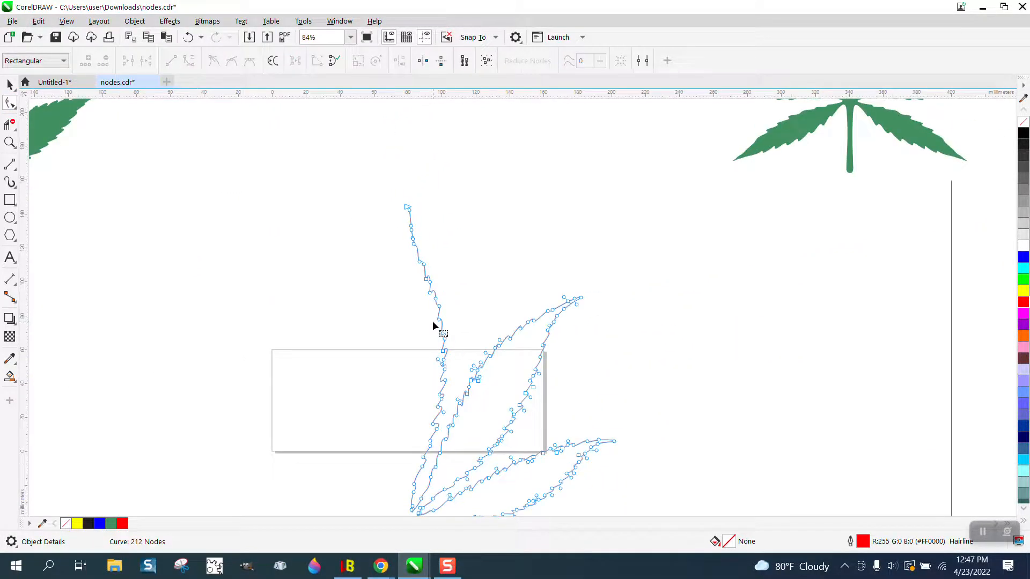
left_click(6, 143)
left_click_drag(498, 383, 498, 383)
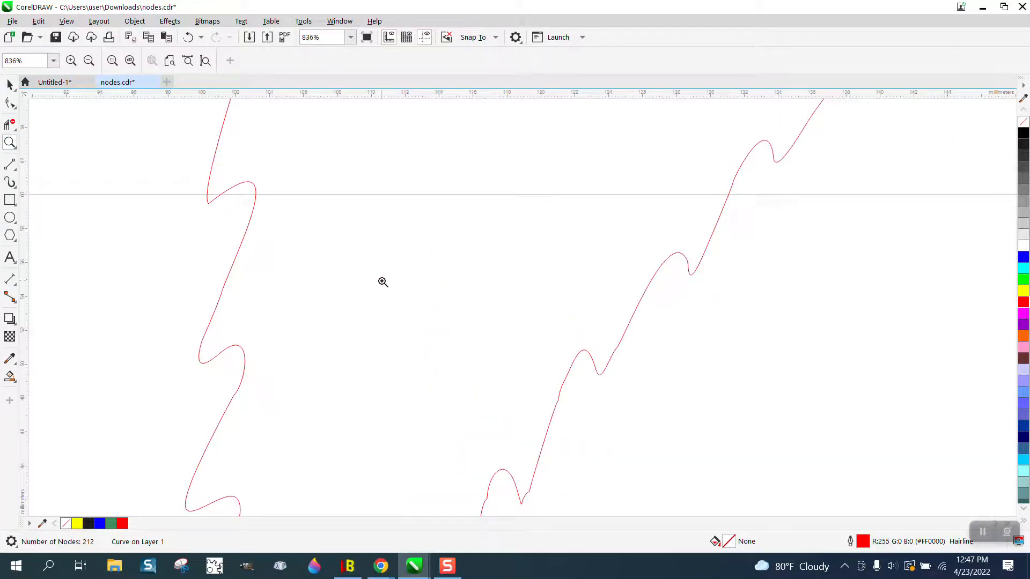
left_click(10, 102)
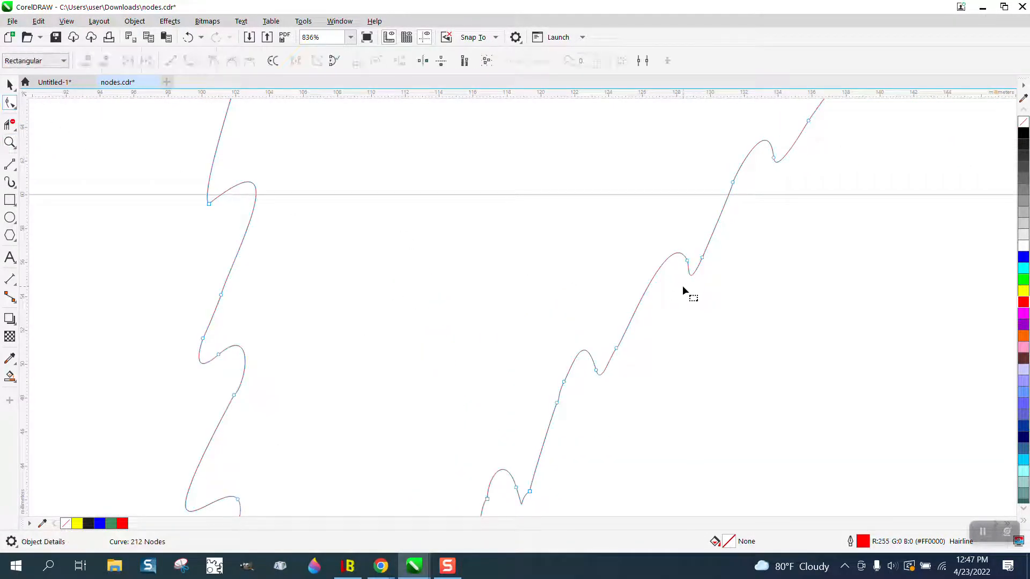
Step: Delete the four surplus nodes between the lower teeth on the upper edge of the upper side leaflet
left_click(616, 349)
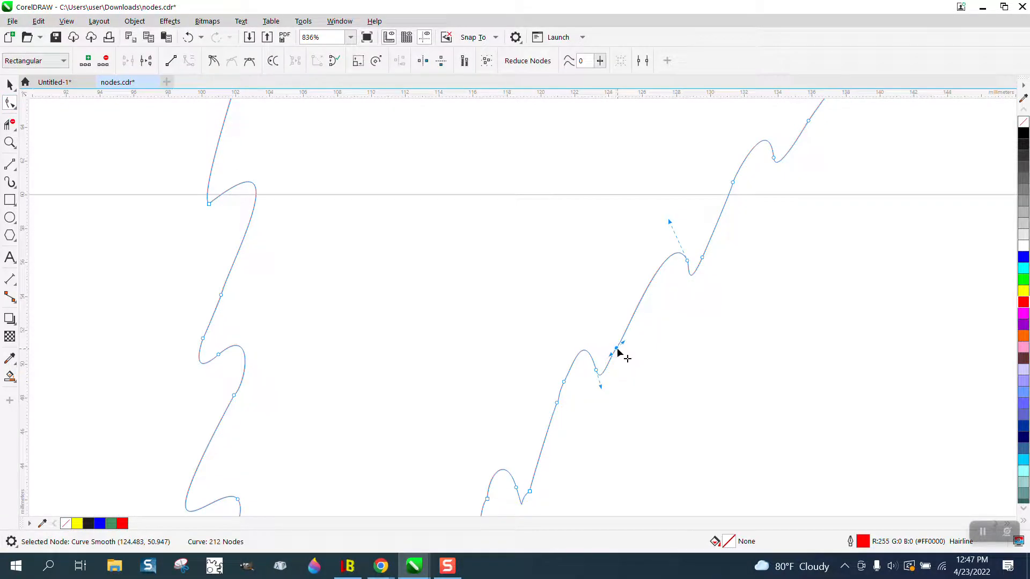
key("Delete")
left_click_drag(573, 378, 547, 413)
key("Delete")
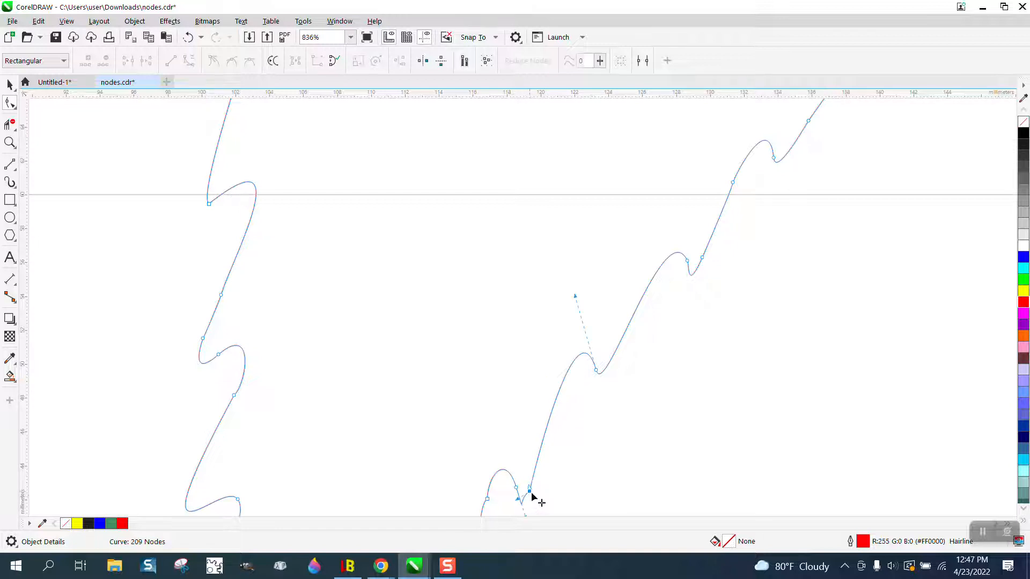
left_click(532, 491)
key("Delete")
Step: Mirror a copy of the cleaned half leaf horizontally across its central axis to complete the leaf outline
scroll(413, 378, "down", 1)
scroll(412, 370, "down", 5)
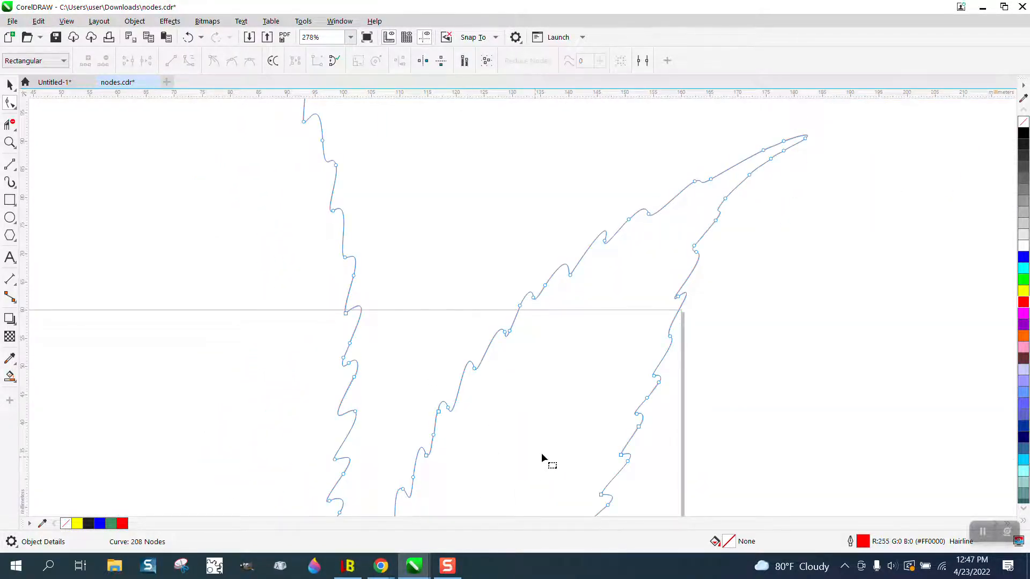
scroll(446, 316, "down", 6)
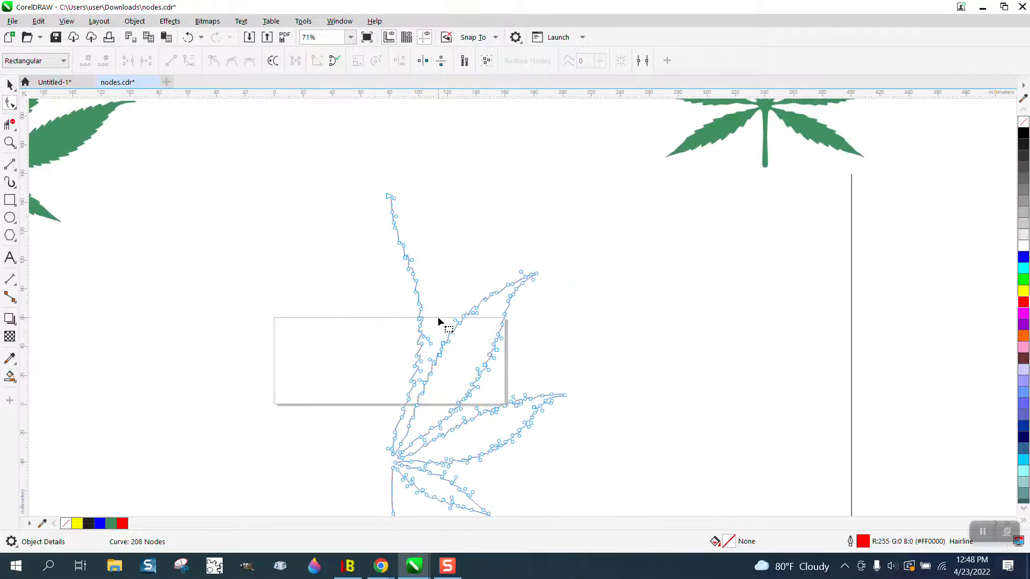
scroll(438, 321, "down", 1)
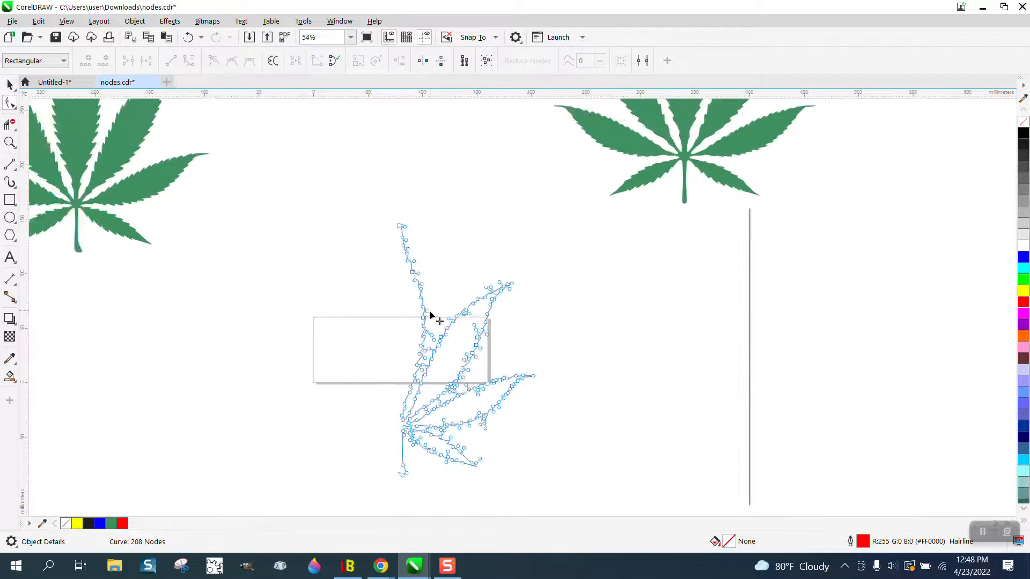
left_click(10, 84)
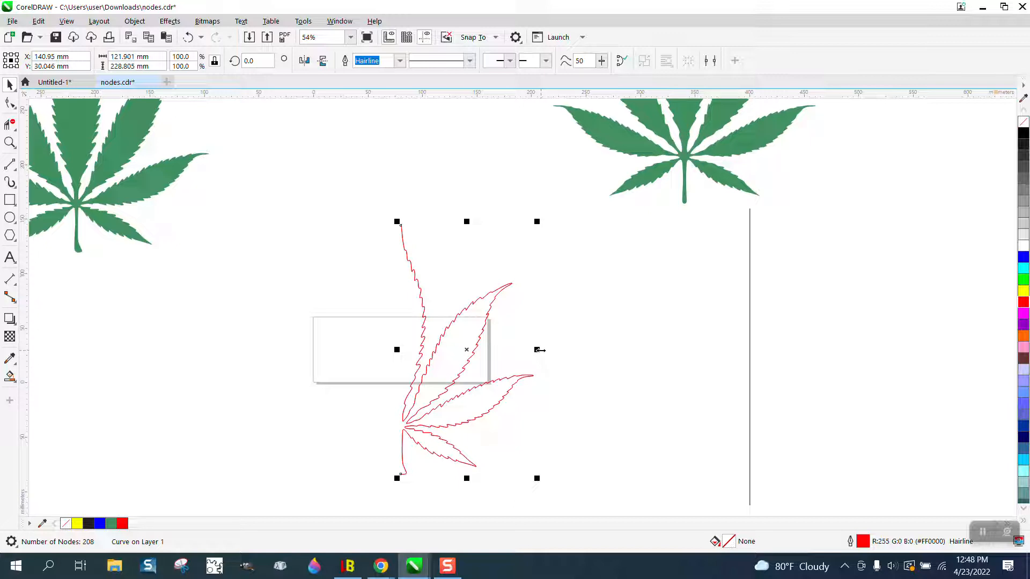
left_click_drag(538, 349, 377, 346)
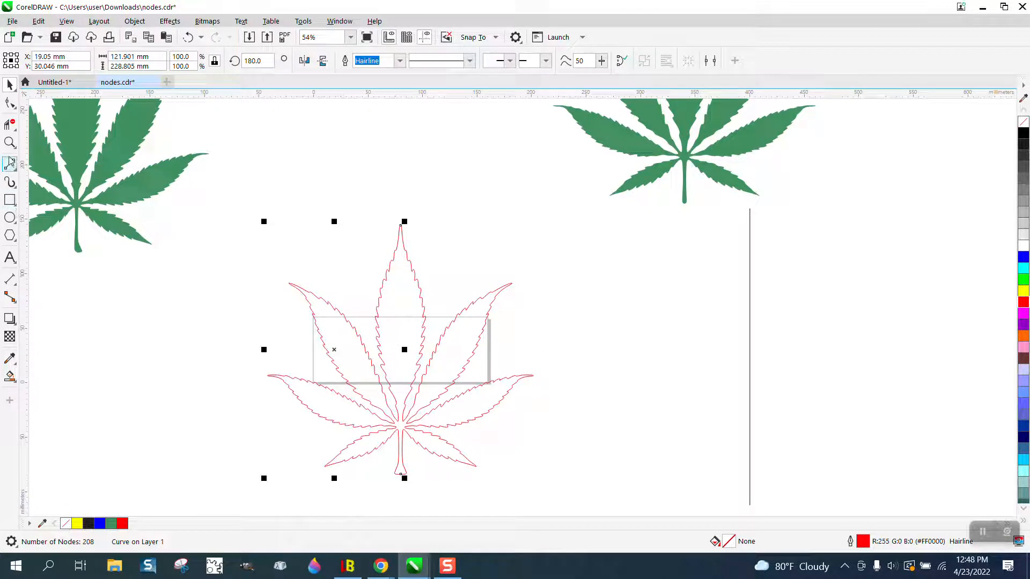
Step: Examine the central leaflet's tip and the stem base where the two leaf halves meet
left_click(10, 143)
left_click_drag(385, 214, 430, 260)
left_click_drag(438, 200, 470, 244)
scroll(428, 234, "down", 4)
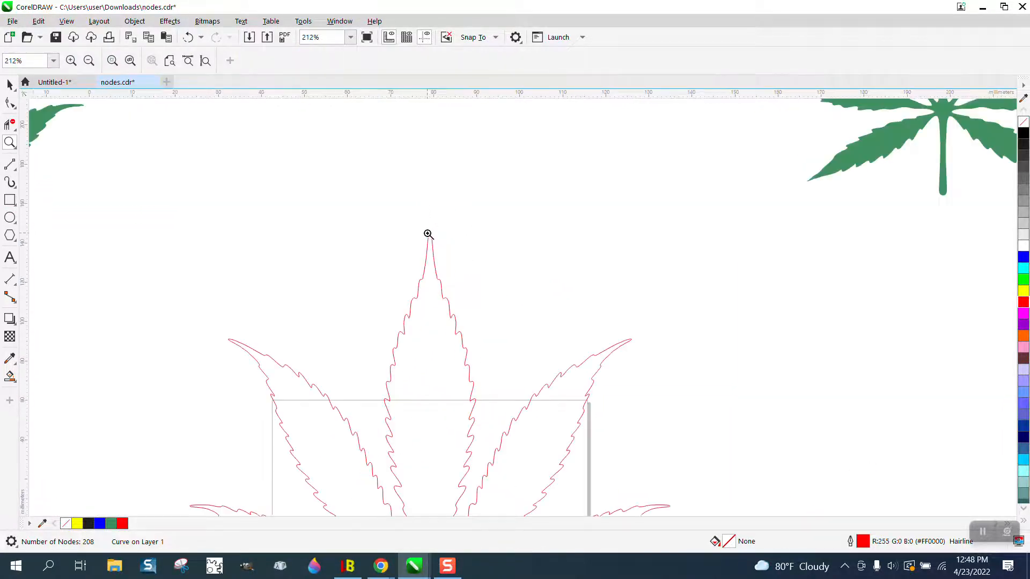
scroll(428, 235, "down", 6)
scroll(453, 391, "up", 10)
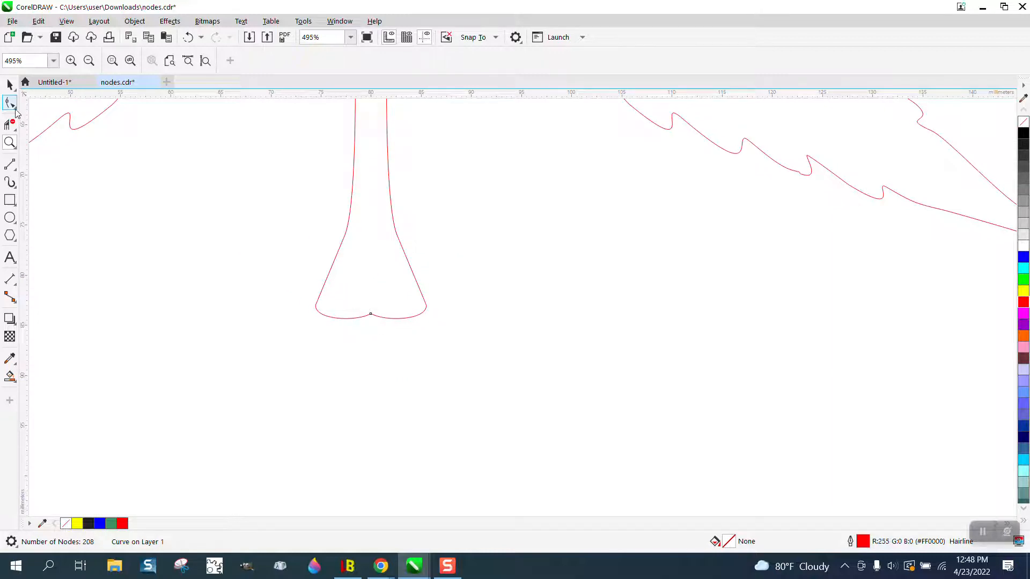
scroll(370, 277, "down", 3)
scroll(376, 295, "down", 8)
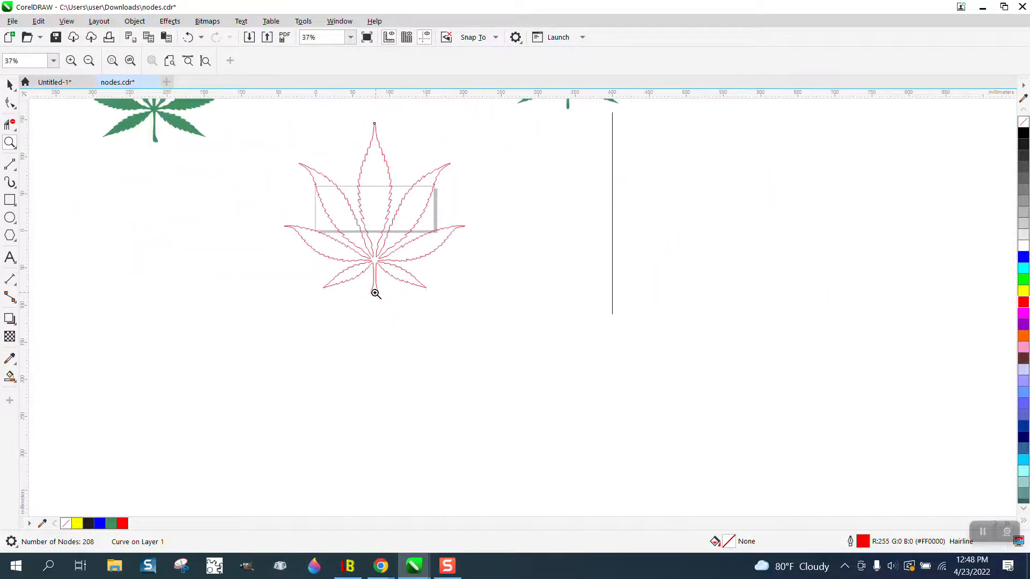
Step: Draw a rectangle about 328 by 256 mm around the leaf and Smart Fill the leaf outline inside it in green
left_click(10, 201)
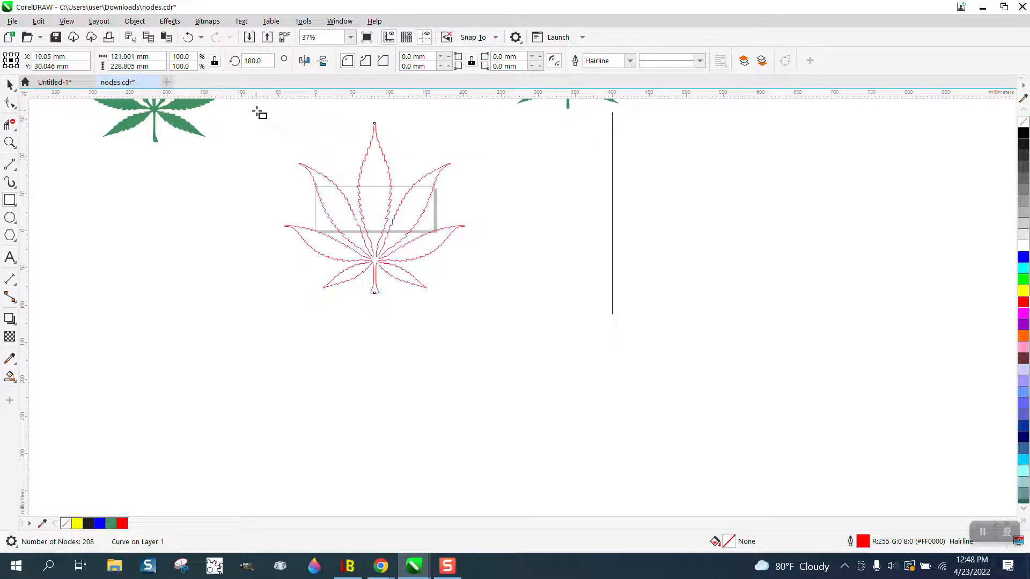
left_click_drag(256, 110, 499, 300)
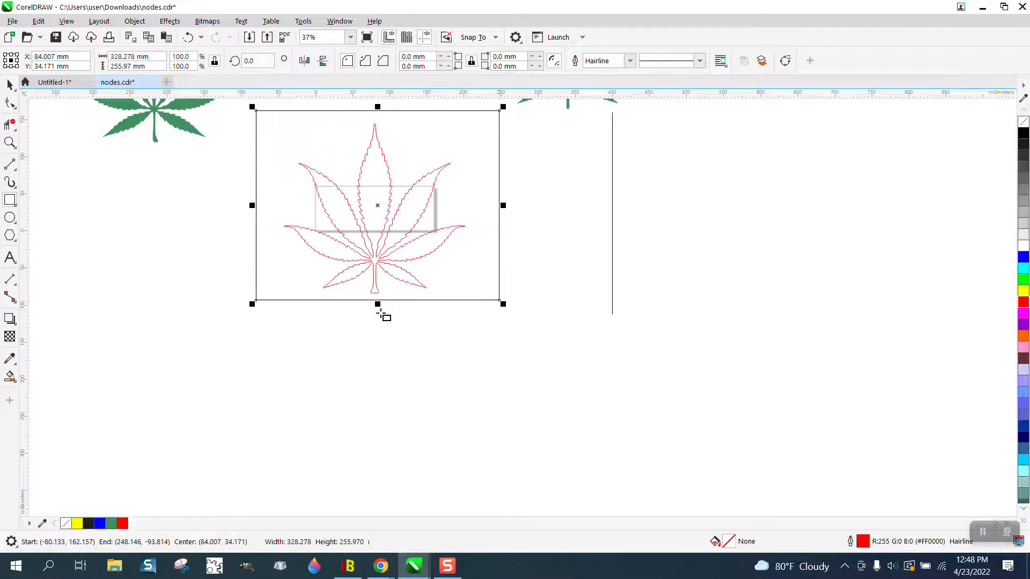
left_click(11, 377)
left_click(369, 190)
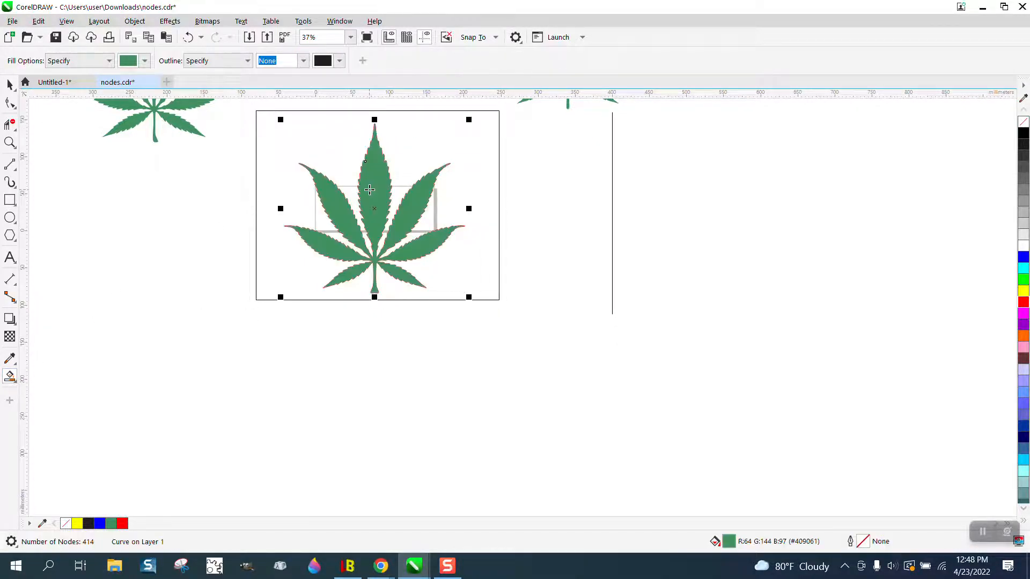
Step: Move the green leaf to the right of the vertical line and turn it into an unfilled red hairline outline
left_click(10, 85)
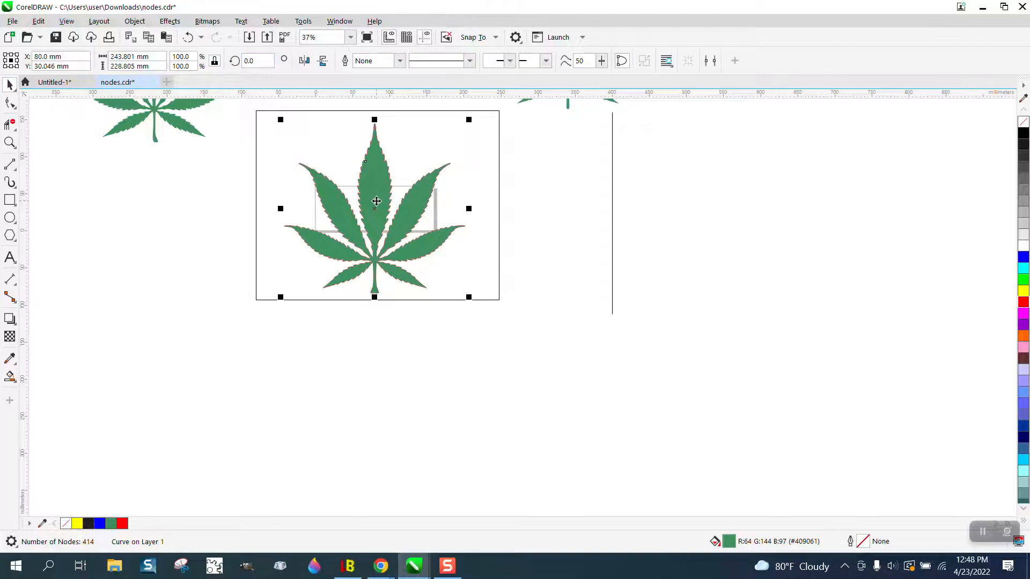
left_click_drag(377, 207, 714, 275)
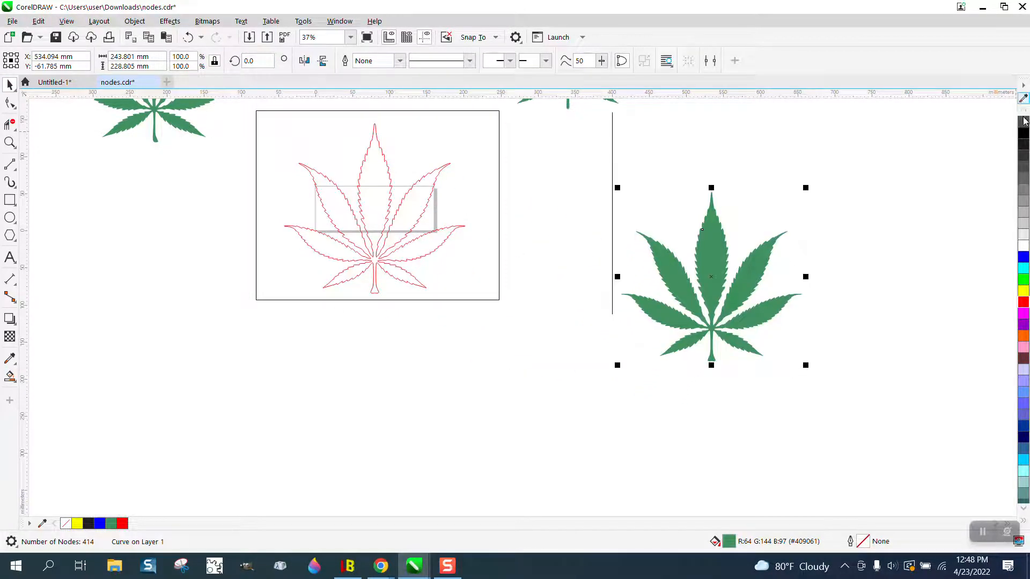
right_click(1025, 303)
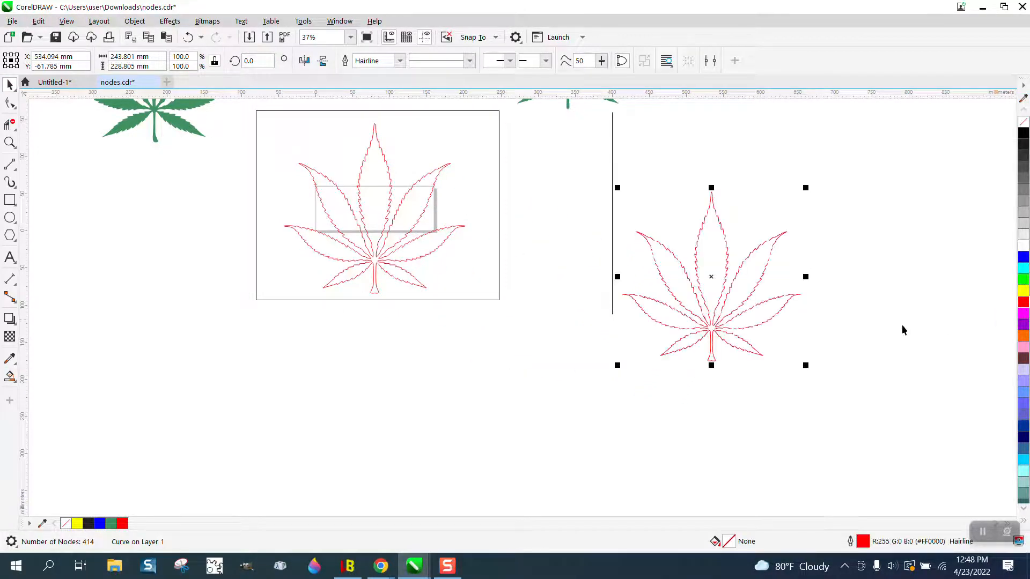
Step: Delete the cusp node in the middle of the stem's base and the node on the stem's right side
left_click(10, 142)
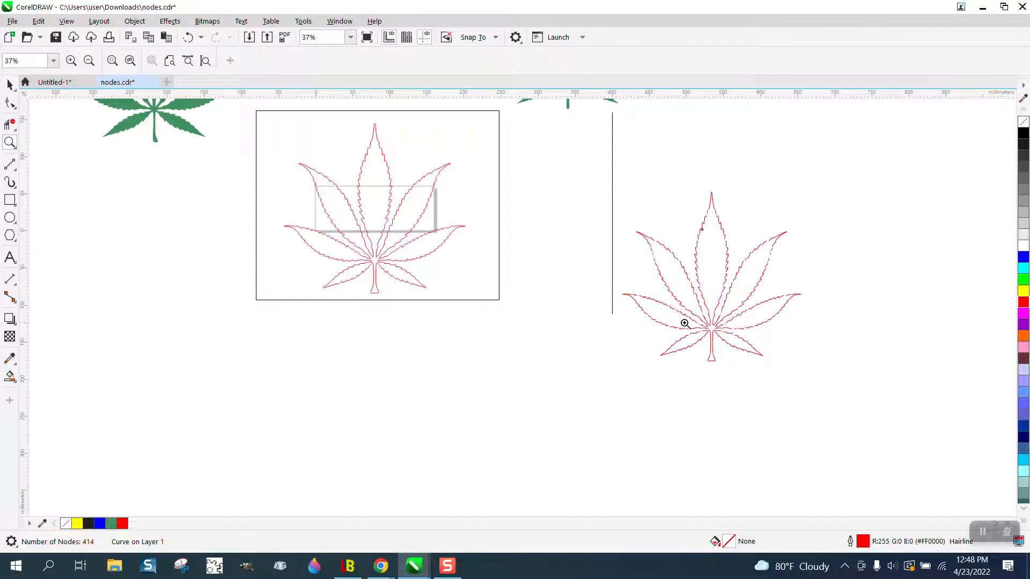
left_click_drag(684, 324, 779, 407)
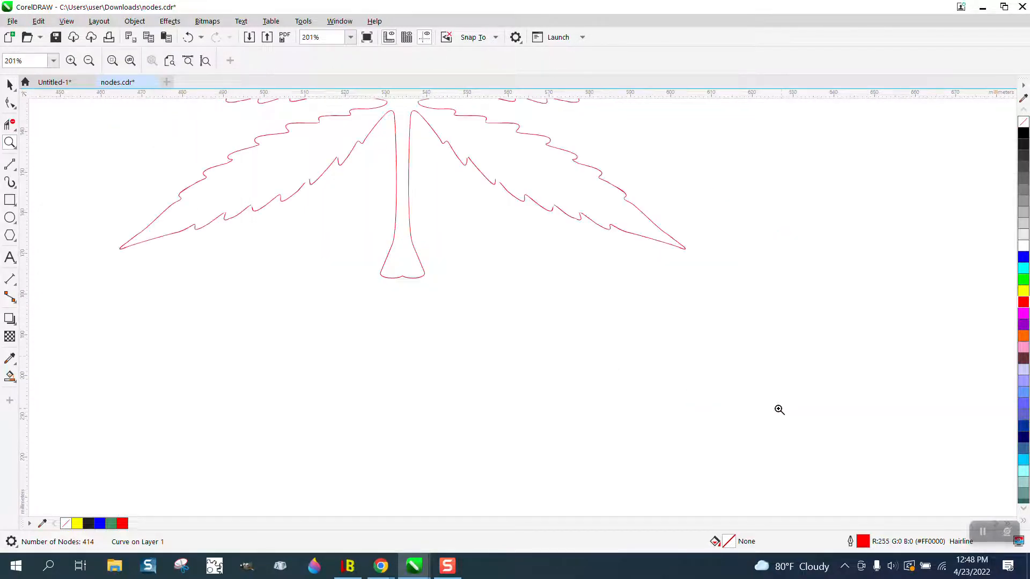
left_click(15, 108)
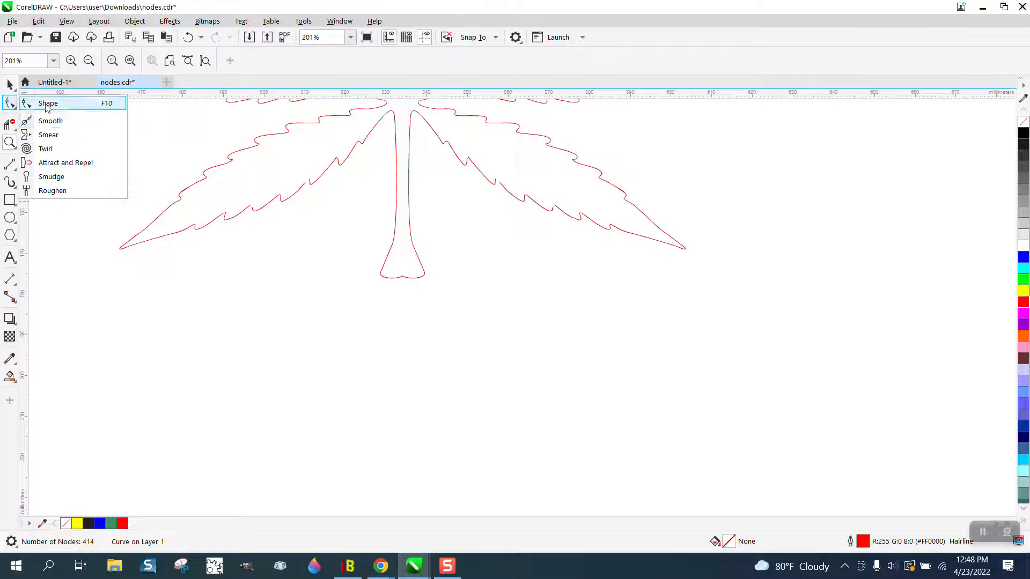
left_click(39, 101)
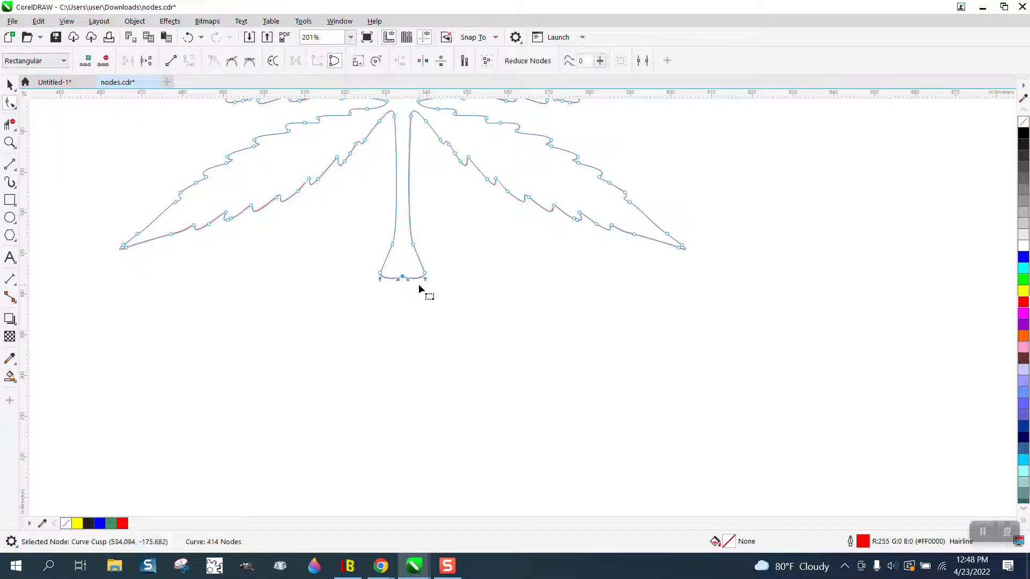
key("XF86Calculator")
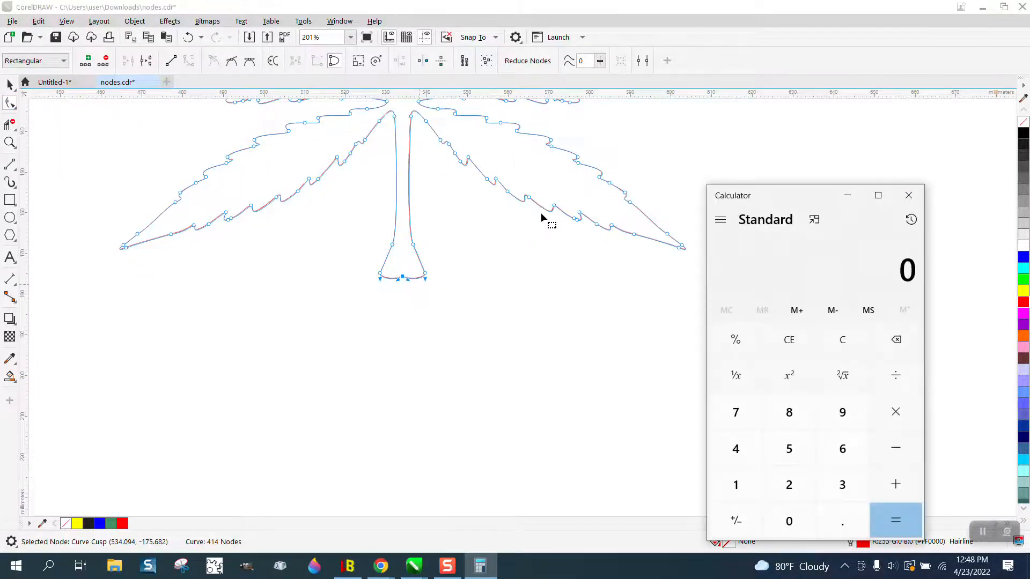
left_click(909, 196)
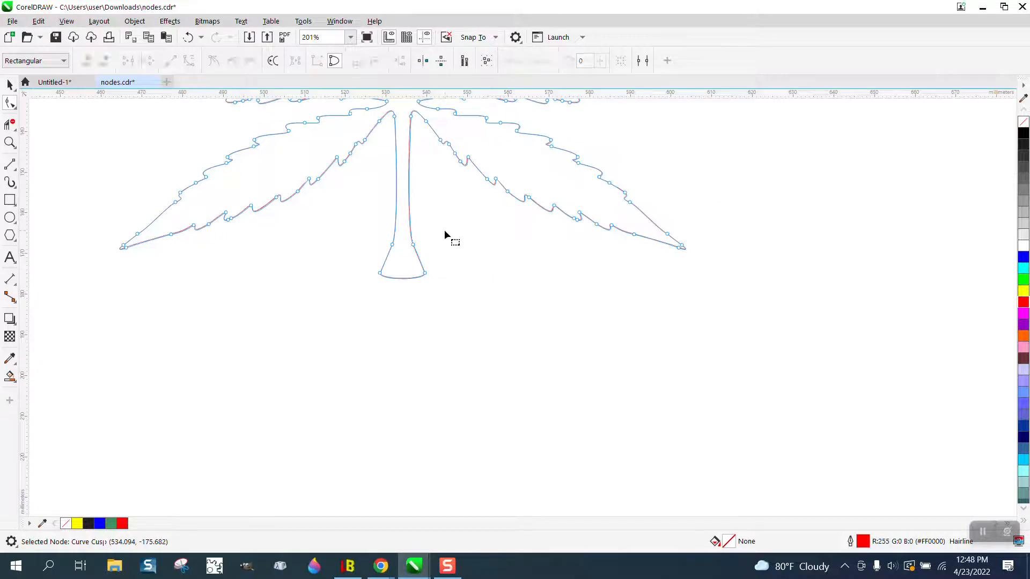
left_click_drag(444, 230, 411, 256)
key("Delete")
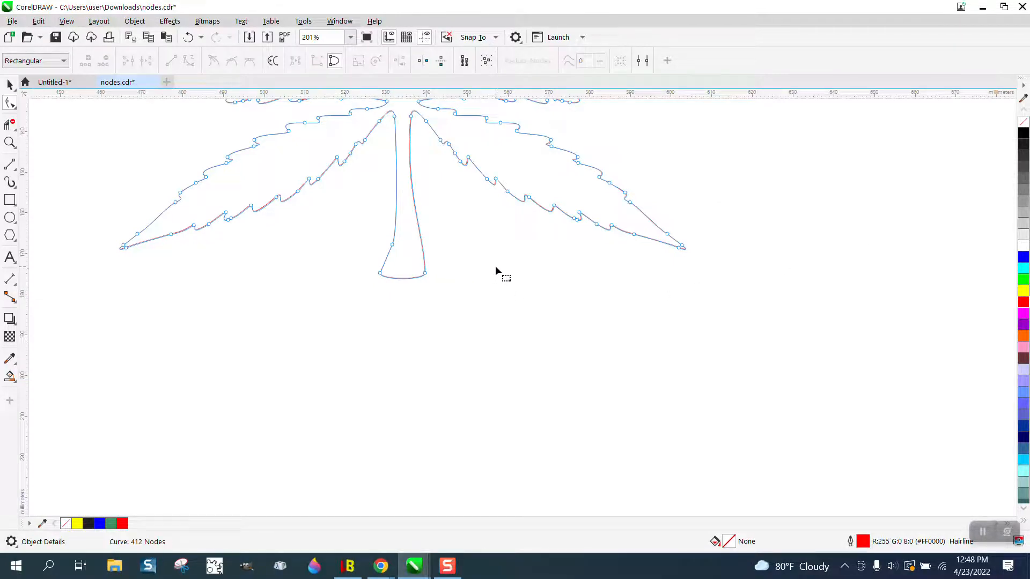
Step: Bulge the curve at the stem's base downward and shift the node on the stem's left side slightly down and outward
left_click_drag(384, 271, 384, 280)
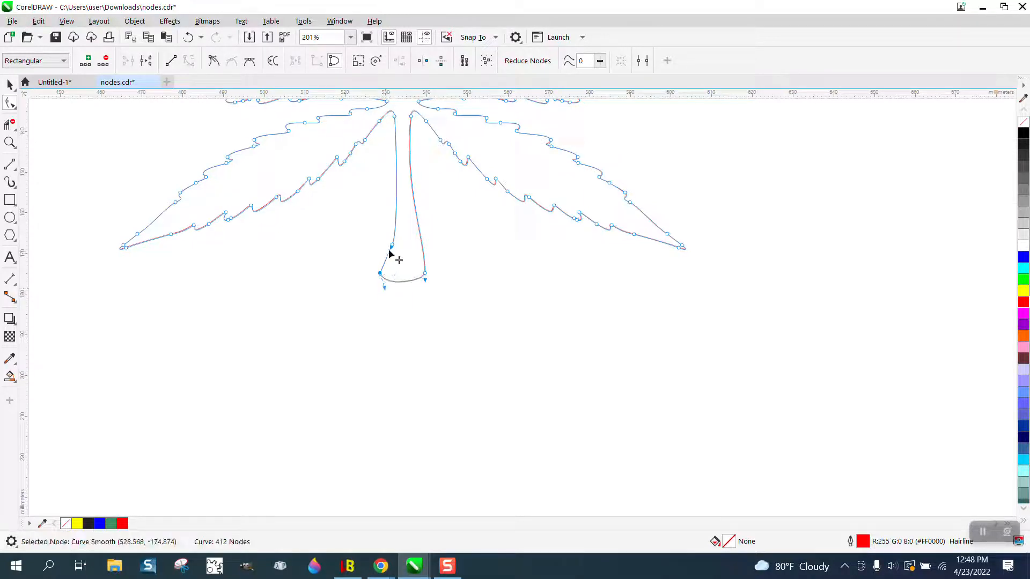
left_click_drag(392, 245, 385, 267)
scroll(432, 257, "down", 4)
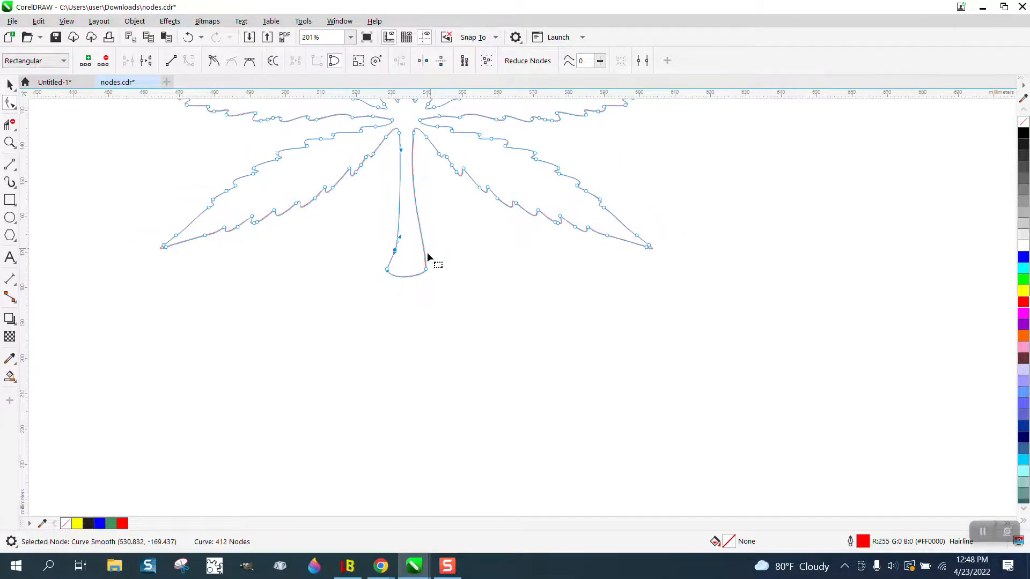
Step: Try to color the edited leaf outline with a green Smart Fill
scroll(588, 268, "down", 10)
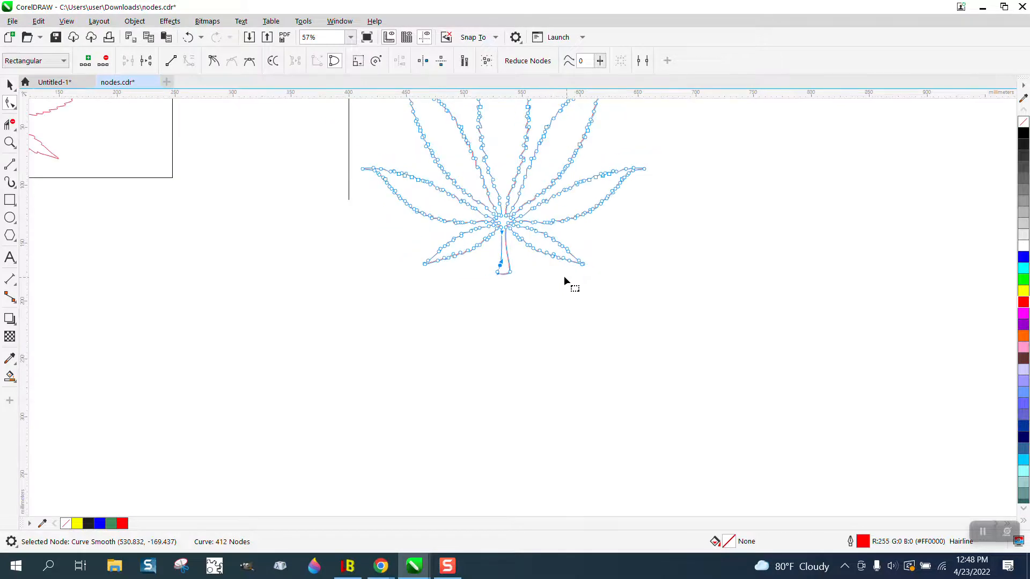
left_click(10, 84)
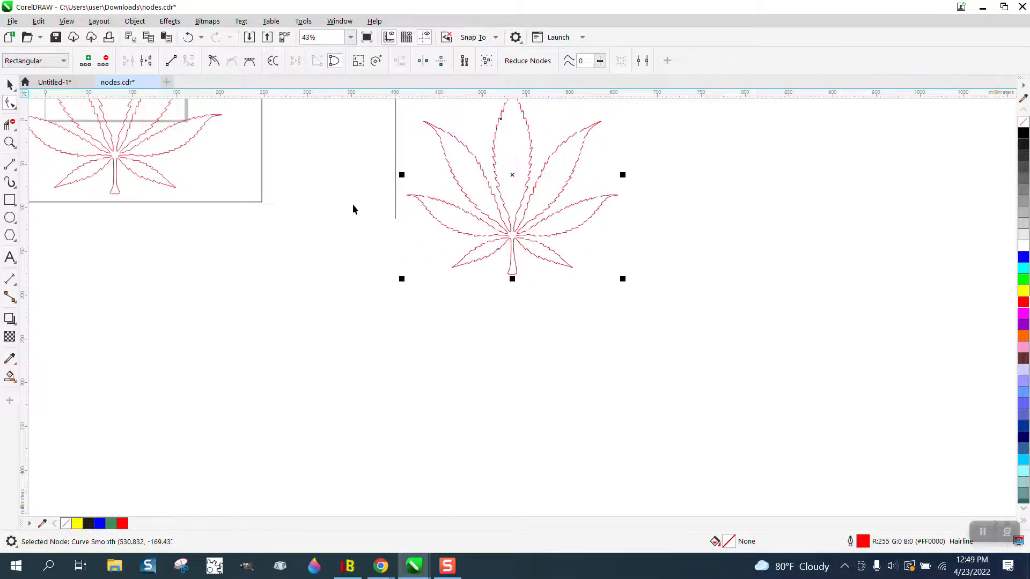
left_click(10, 376)
left_click(512, 168)
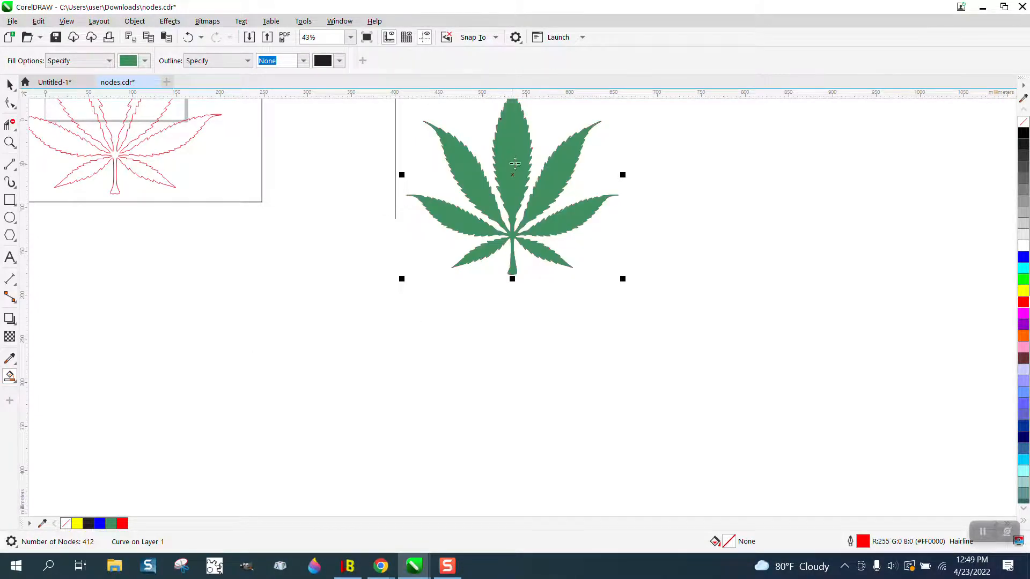
left_click(187, 37)
scroll(524, 288, "down", 3)
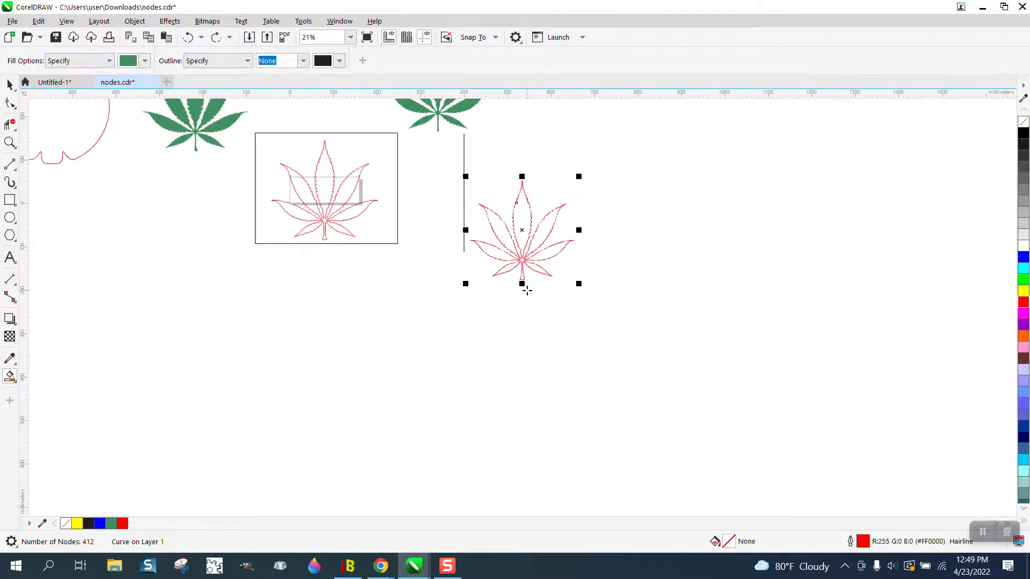
Step: Sample the fill color from an existing green leaf and apply it to the edited leaf outline with Smart Fill
left_click(144, 61)
left_click(247, 248)
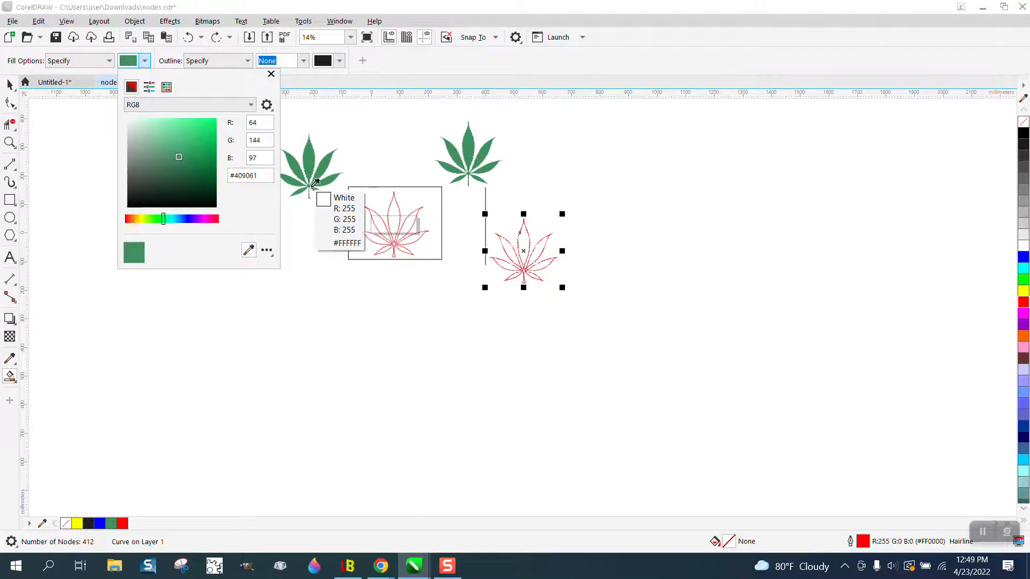
left_click(314, 163)
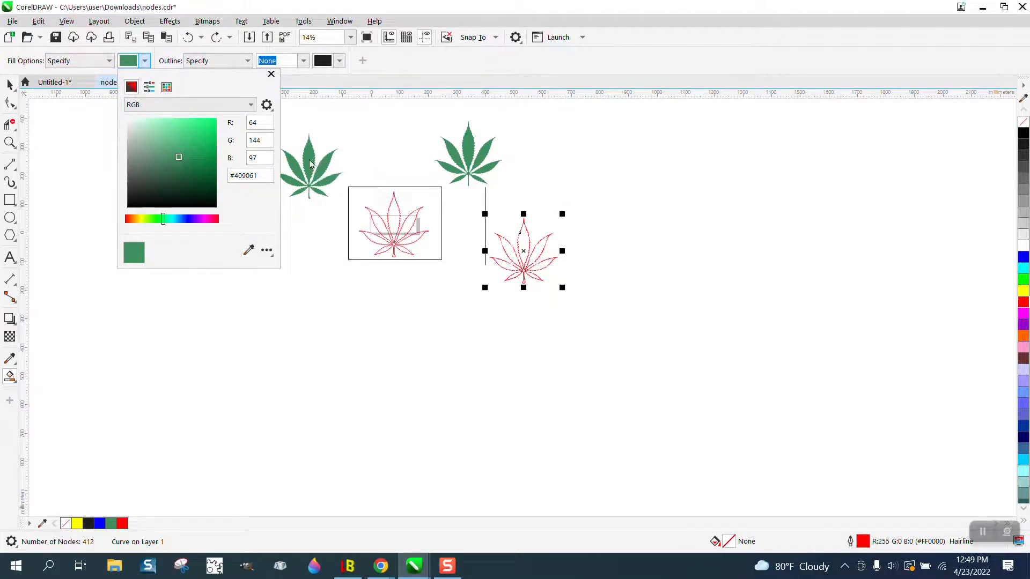
left_click(526, 240)
left_click(524, 237)
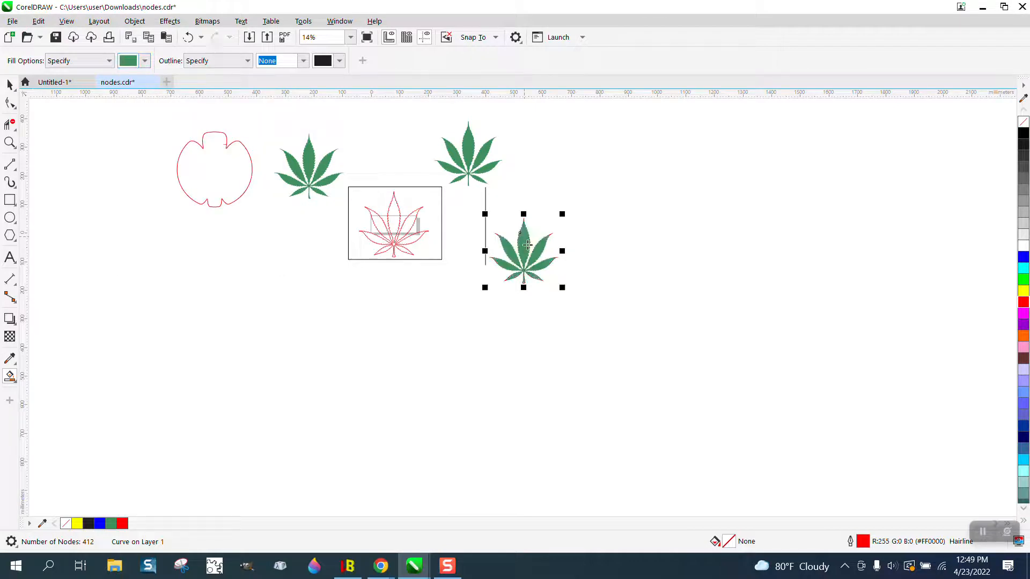
Step: Examine the green-filled leaf up close and compare it with the boxed red outline
left_click(15, 140)
left_click_drag(481, 215, 588, 306)
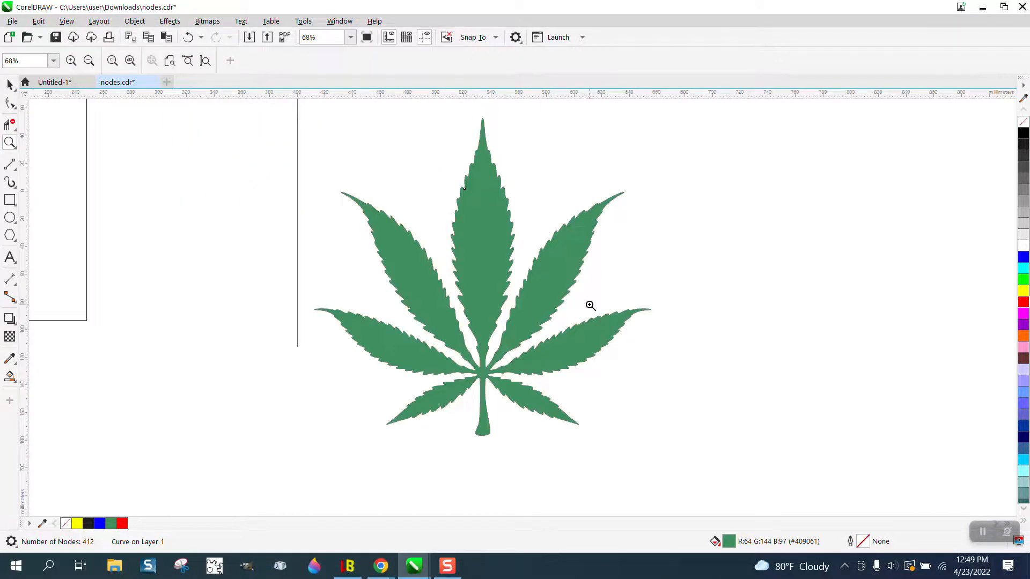
scroll(440, 233, "down", 4)
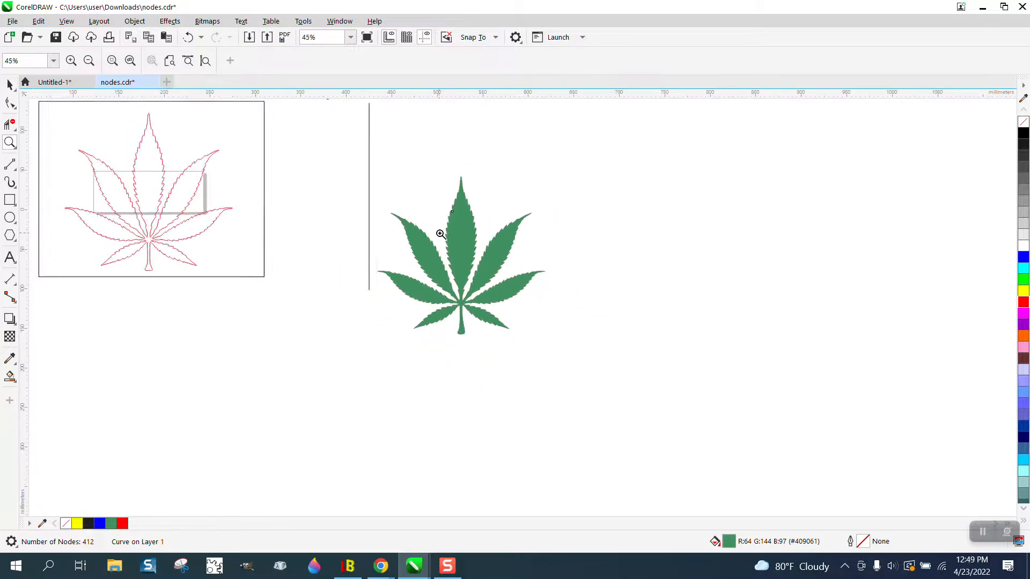
scroll(435, 231, "down", 1)
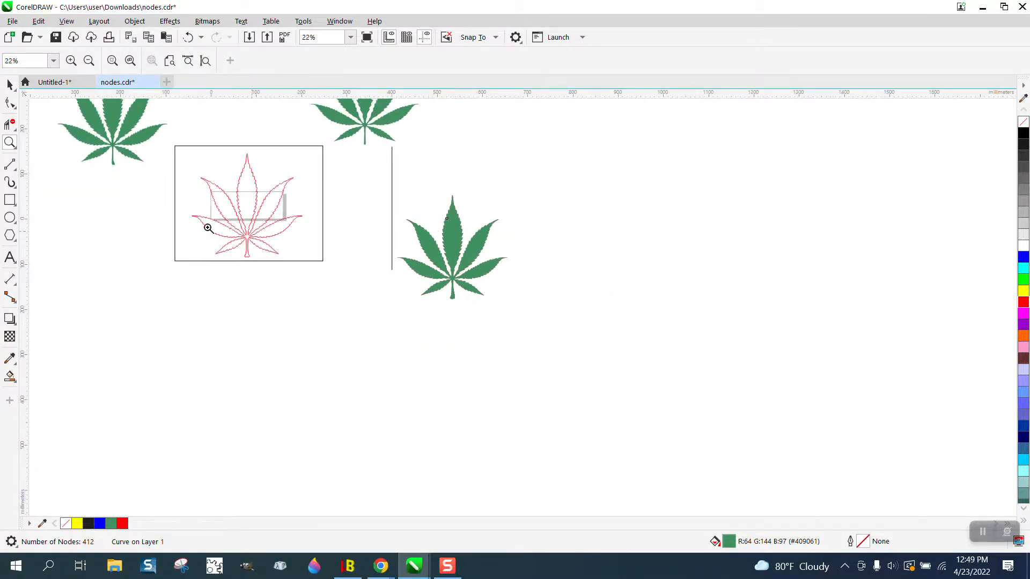
left_click(13, 145)
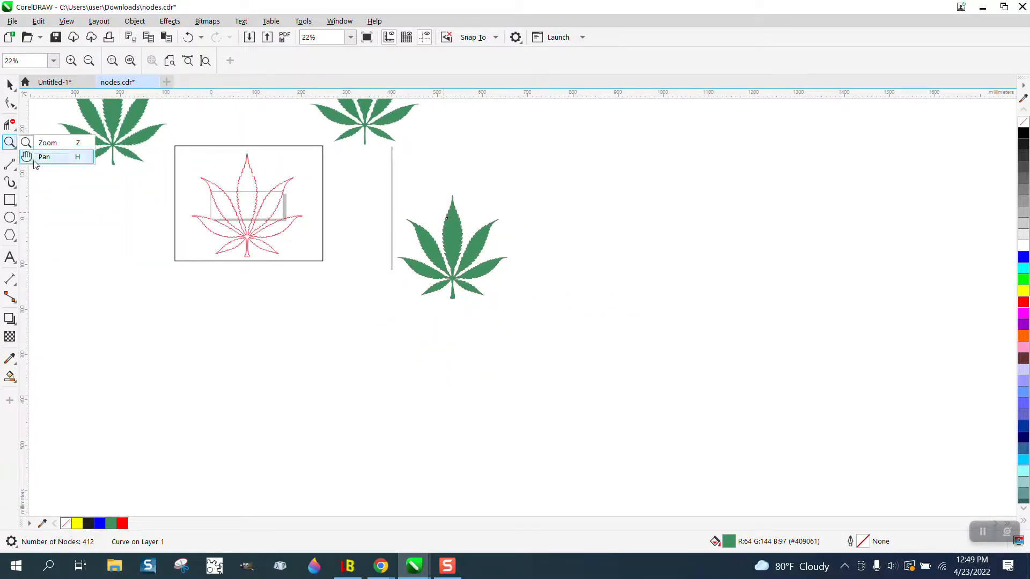
left_click(34, 148)
left_click_drag(520, 311, 520, 312)
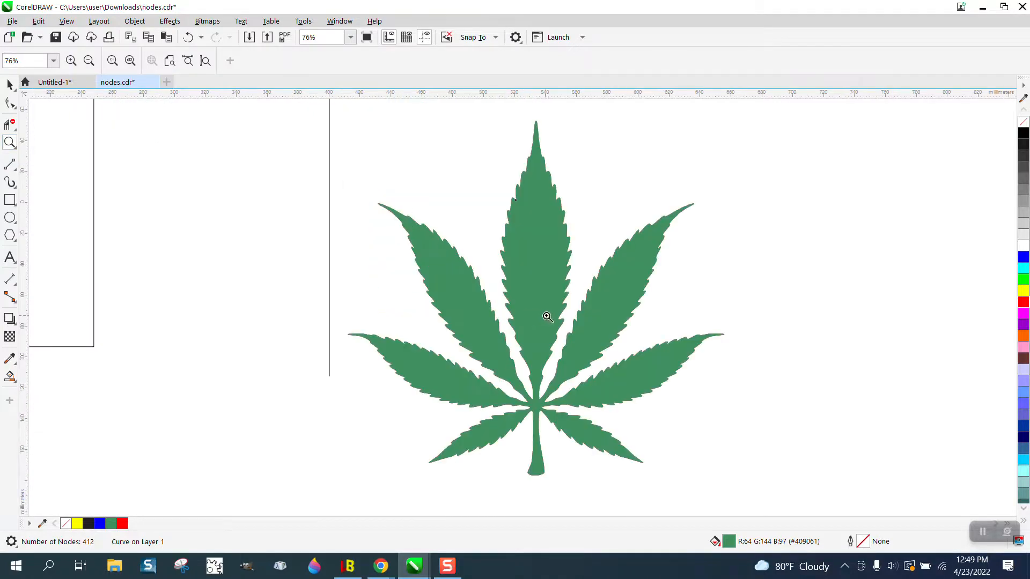